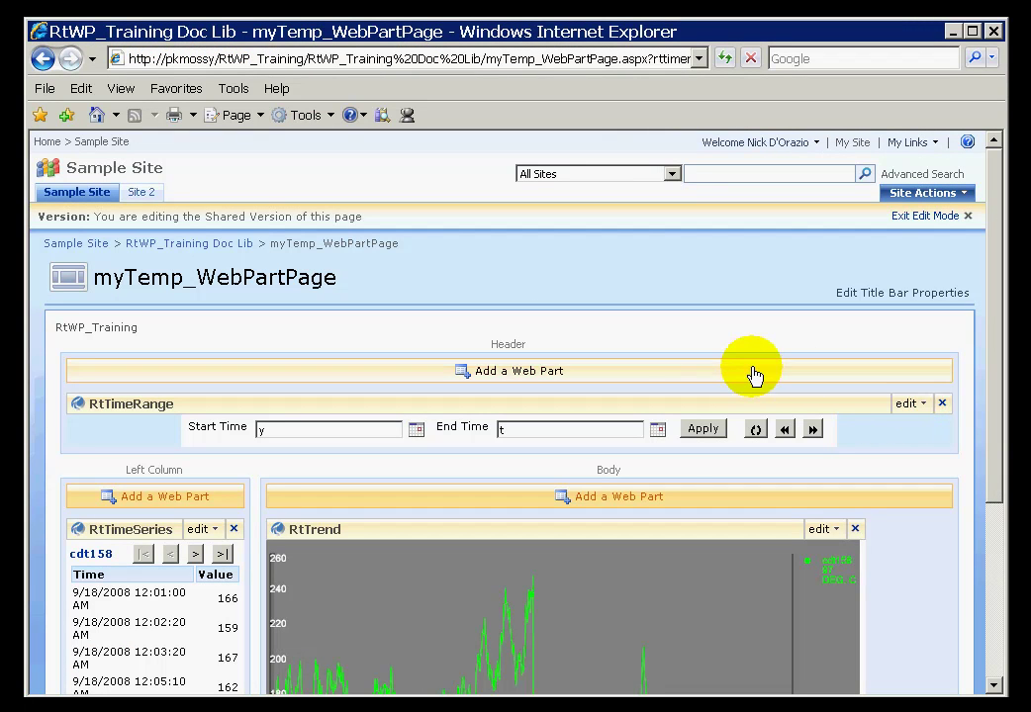
Step: Choose RtXYPlot from the Body zone's Add Web Parts list and add it to the page
{"action": "left_click", "coordinate": [641, 504]}
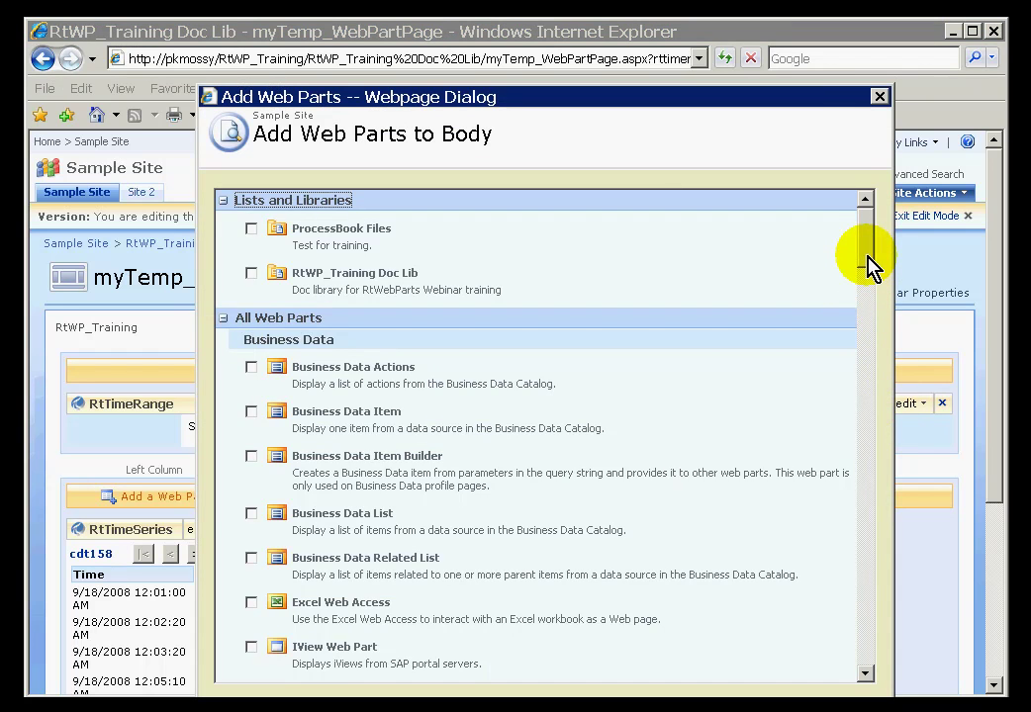
{"action": "left_click_drag", "start_coordinate": [869, 269], "coordinate": [865, 621]}
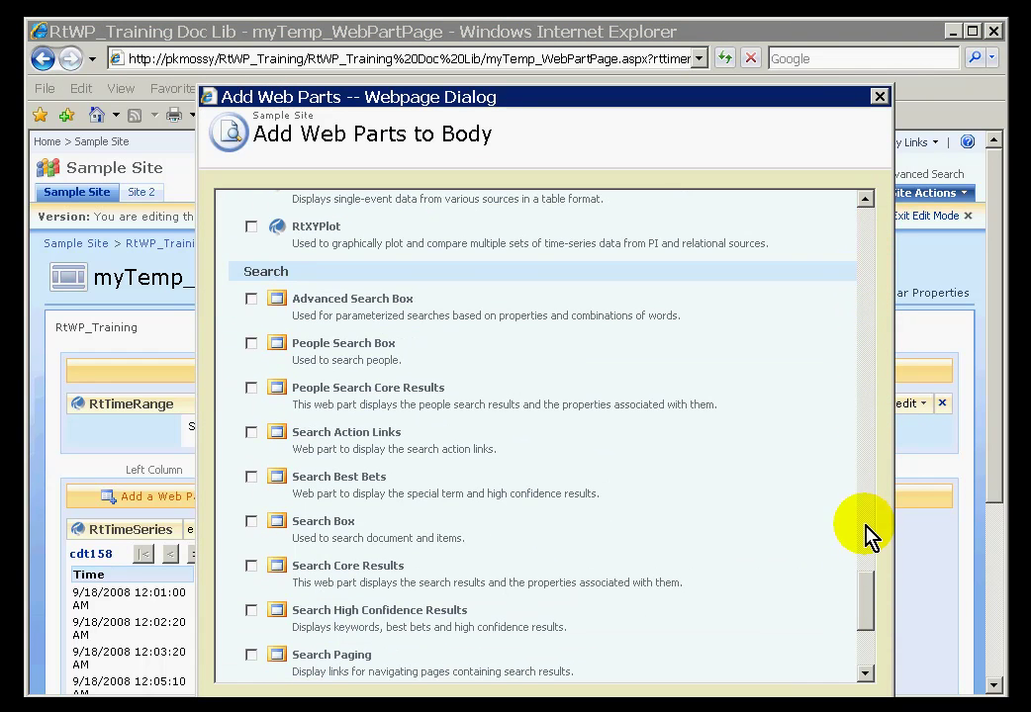
{"action": "left_click", "coordinate": [251, 228]}
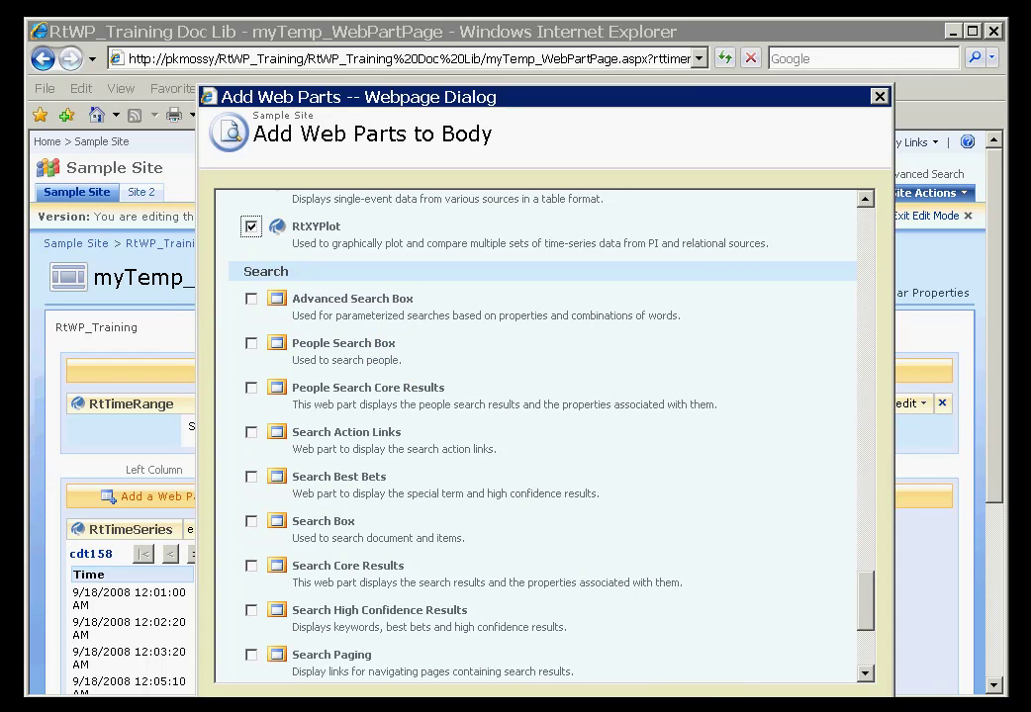
{"action": "key", "text": "Return"}
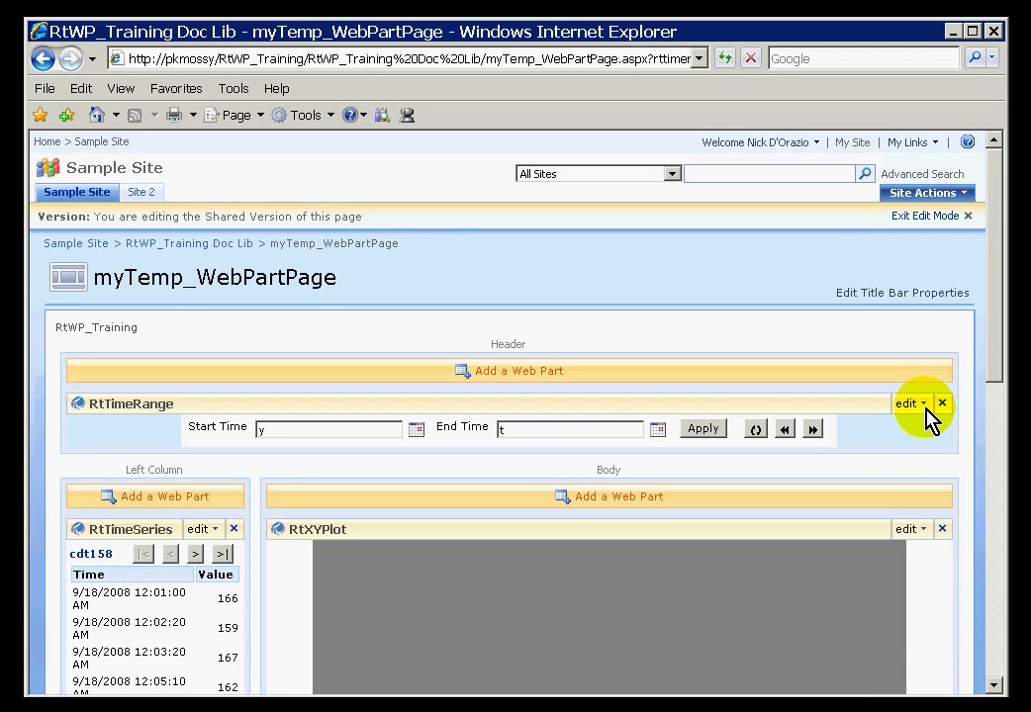
Step: Open Modify Shared Web Part for the RtXYPlot and bring its tool pane into view
{"action": "left_click", "coordinate": [908, 529]}
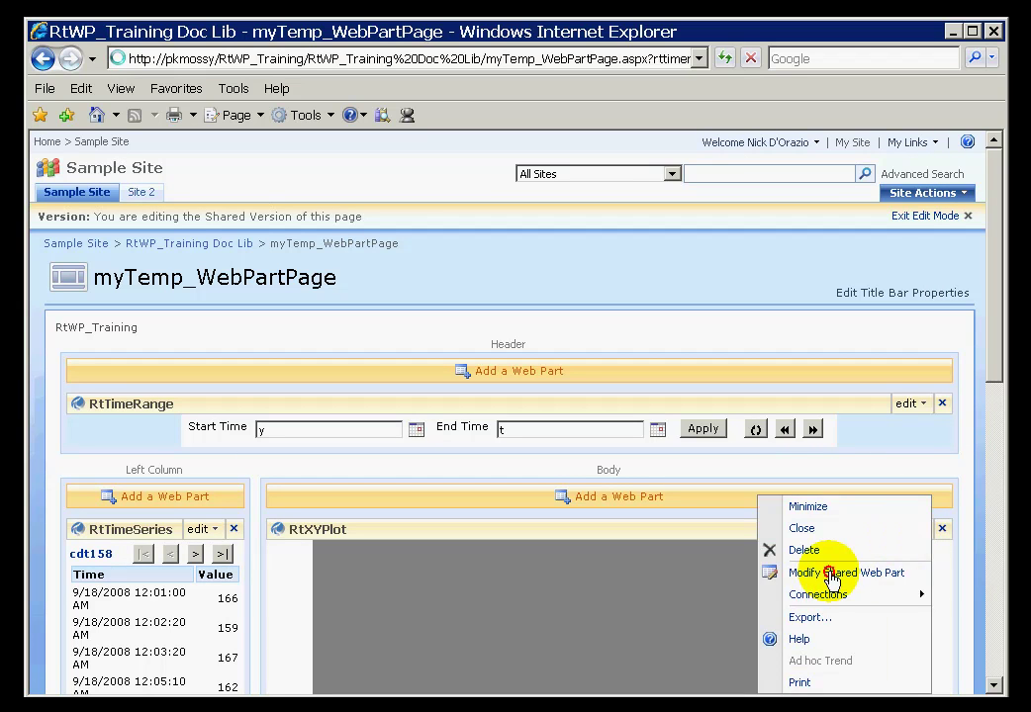
{"action": "left_click", "coordinate": [829, 577]}
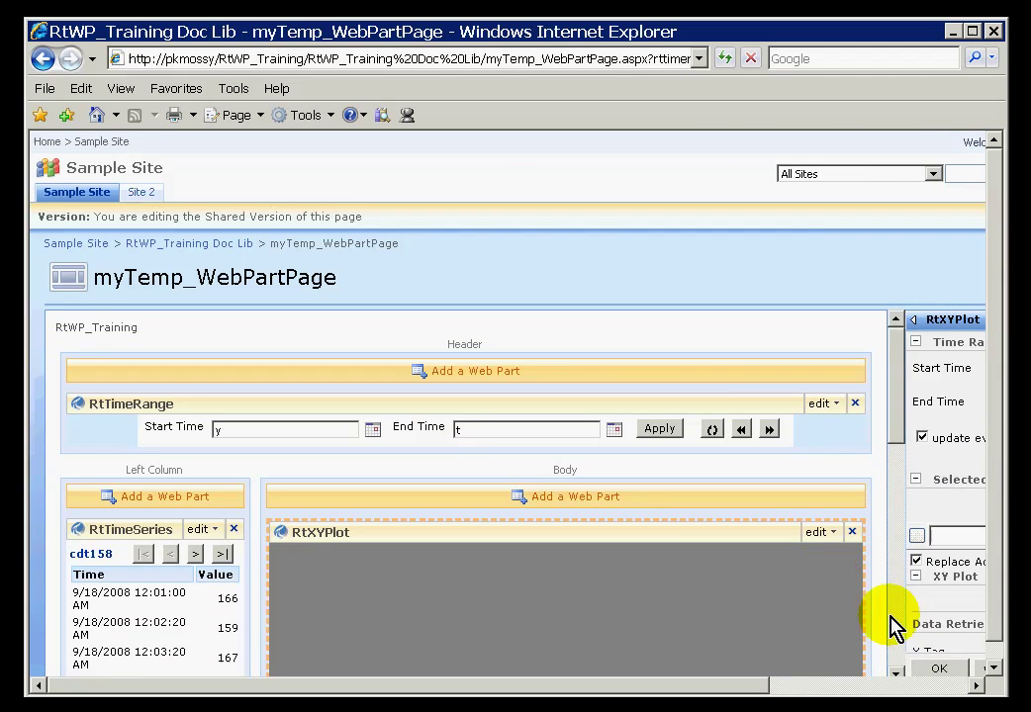
{"action": "left_click", "coordinate": [948, 686]}
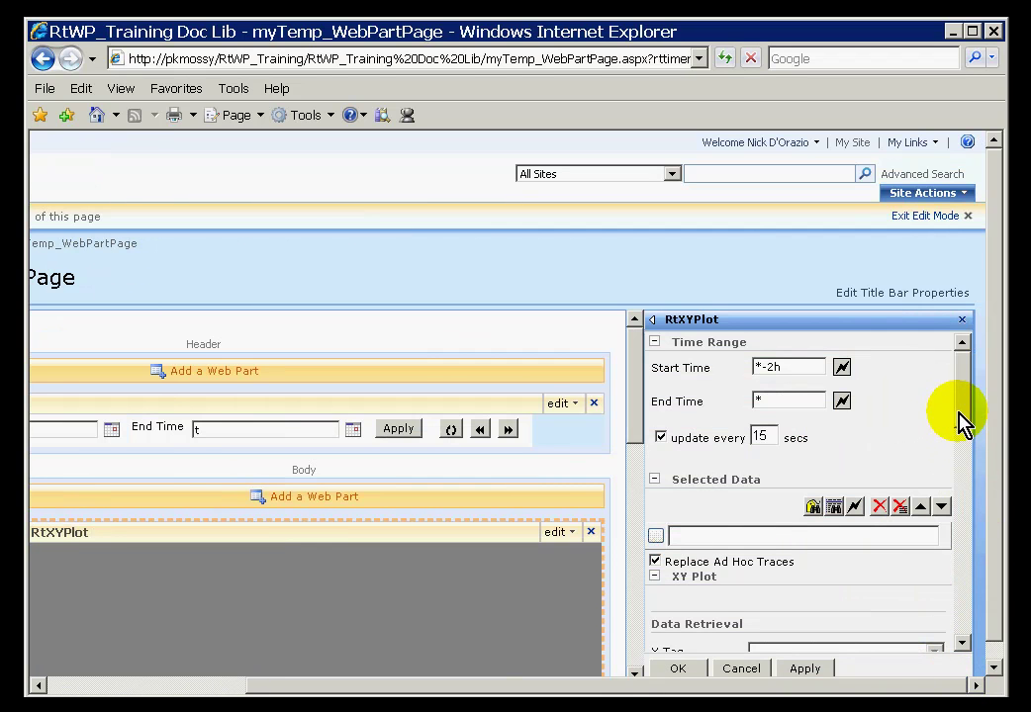
{"action": "left_click", "coordinate": [997, 457]}
{"action": "left_click", "coordinate": [961, 387]}
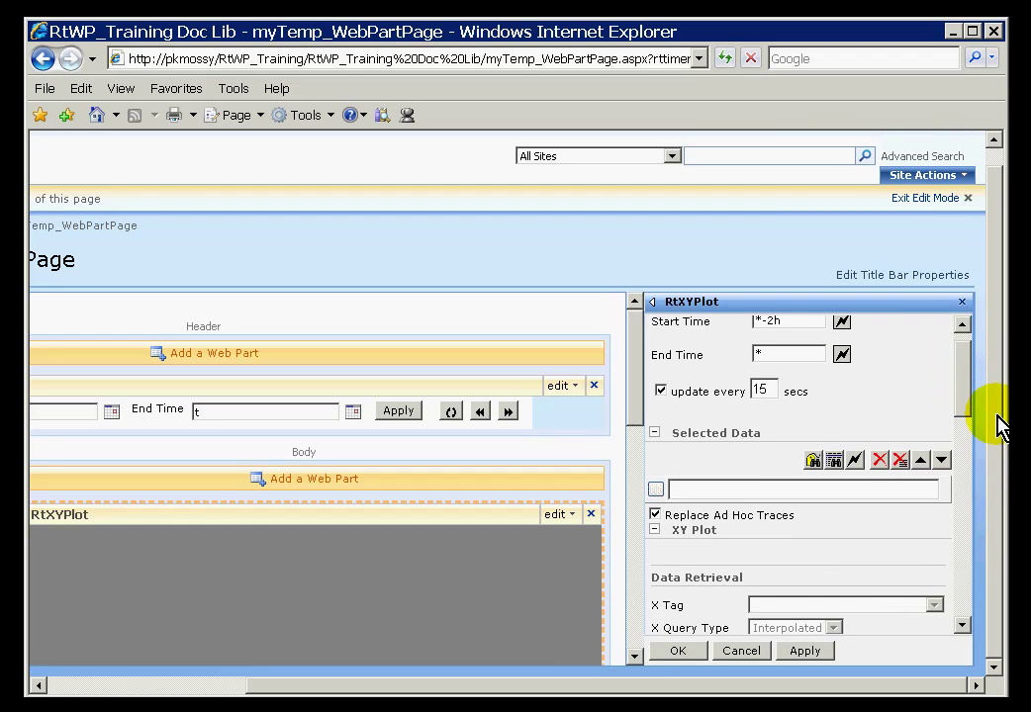
{"action": "left_click", "coordinate": [964, 386]}
{"action": "left_click_drag", "start_coordinate": [964, 390], "coordinate": [966, 376]}
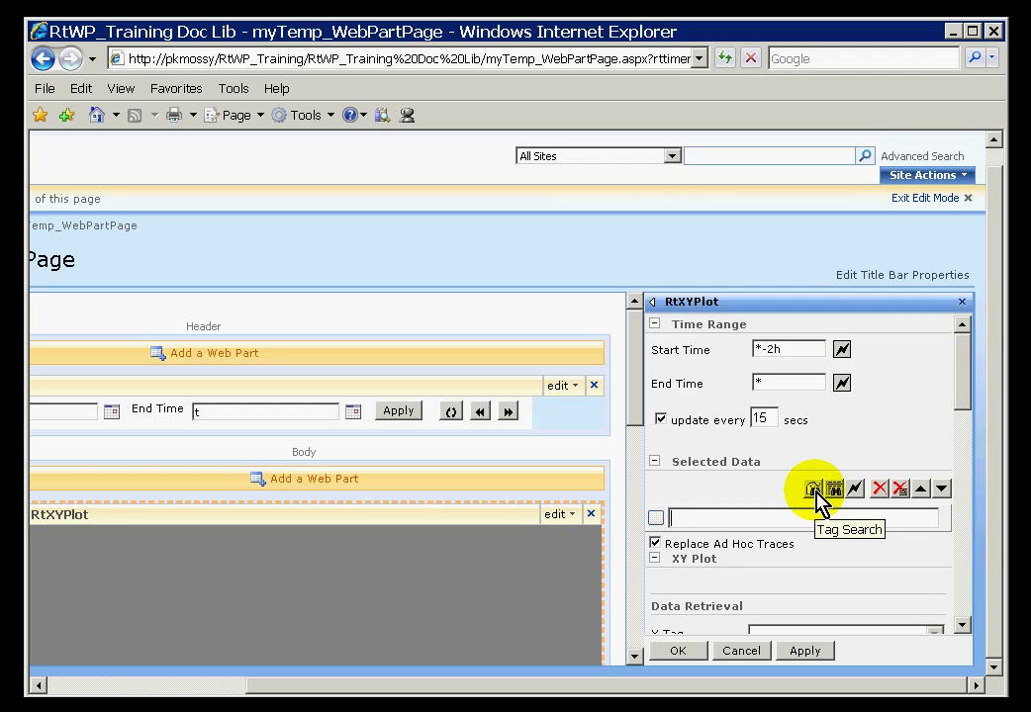
Step: Search tags with mask ba:* and add BA:TEMP.1 and BA:CONC.1 to Selected Data
{"action": "left_click", "coordinate": [815, 495]}
{"action": "type", "text": "ba:*"}
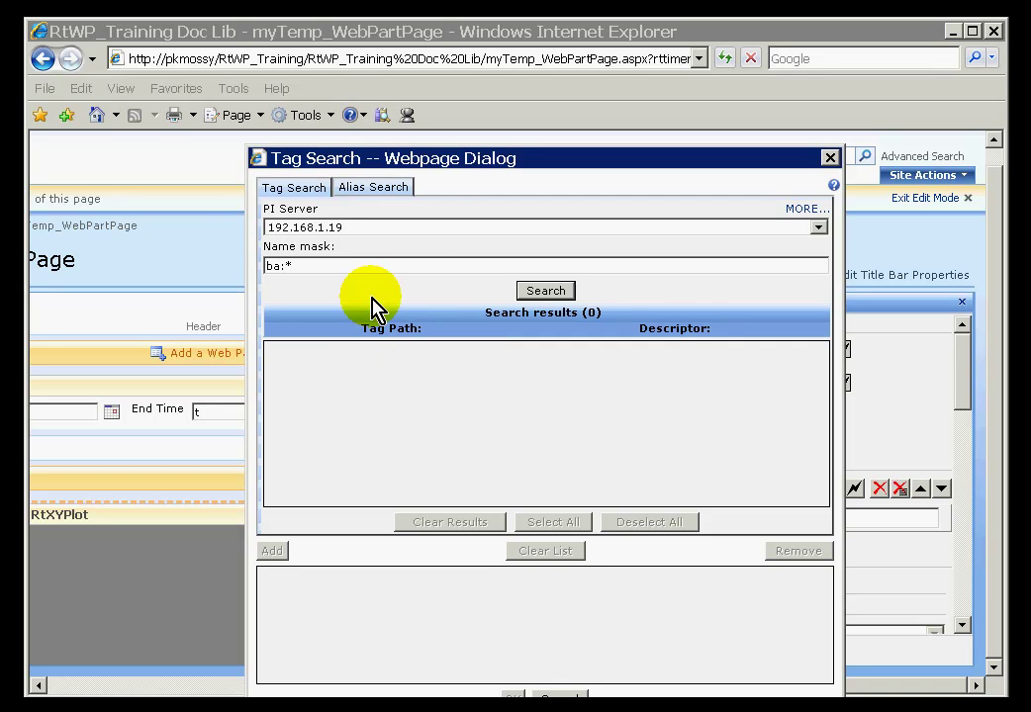
{"action": "left_click", "coordinate": [546, 290]}
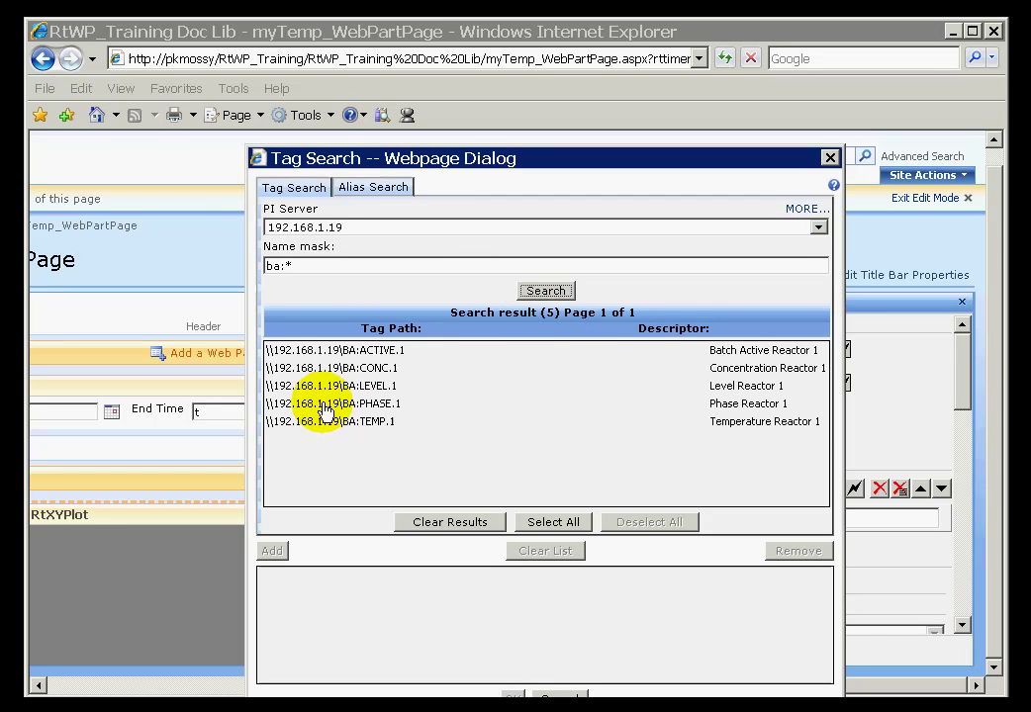
{"action": "left_click", "coordinate": [313, 424]}
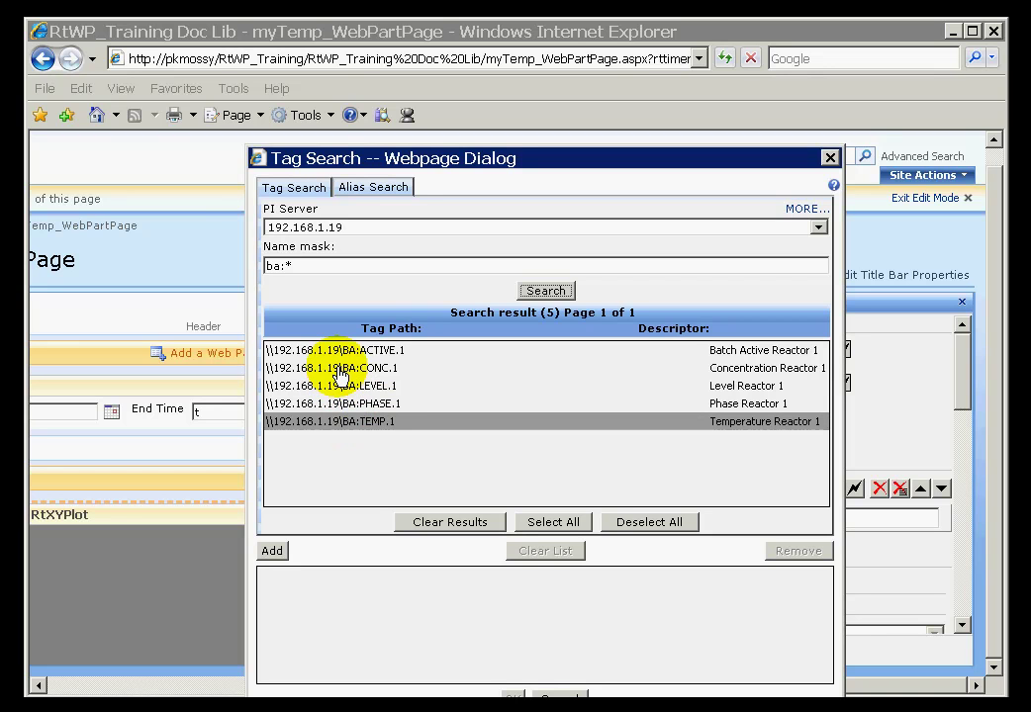
{"action": "left_click", "coordinate": [339, 370], "text": "ctrl"}
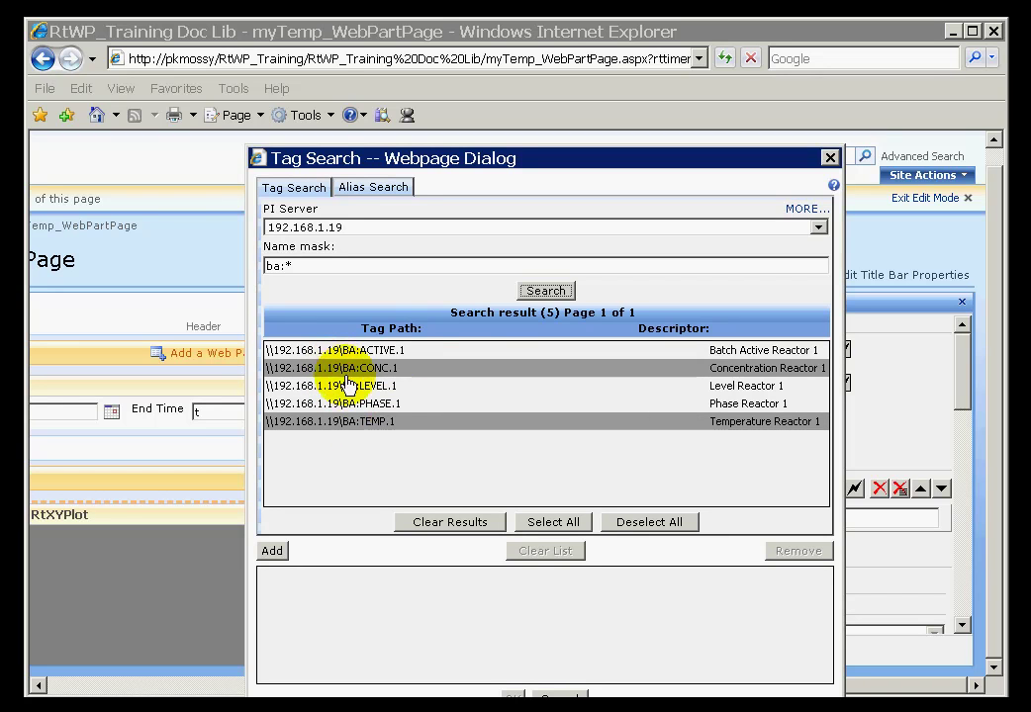
{"action": "left_click", "coordinate": [272, 551]}
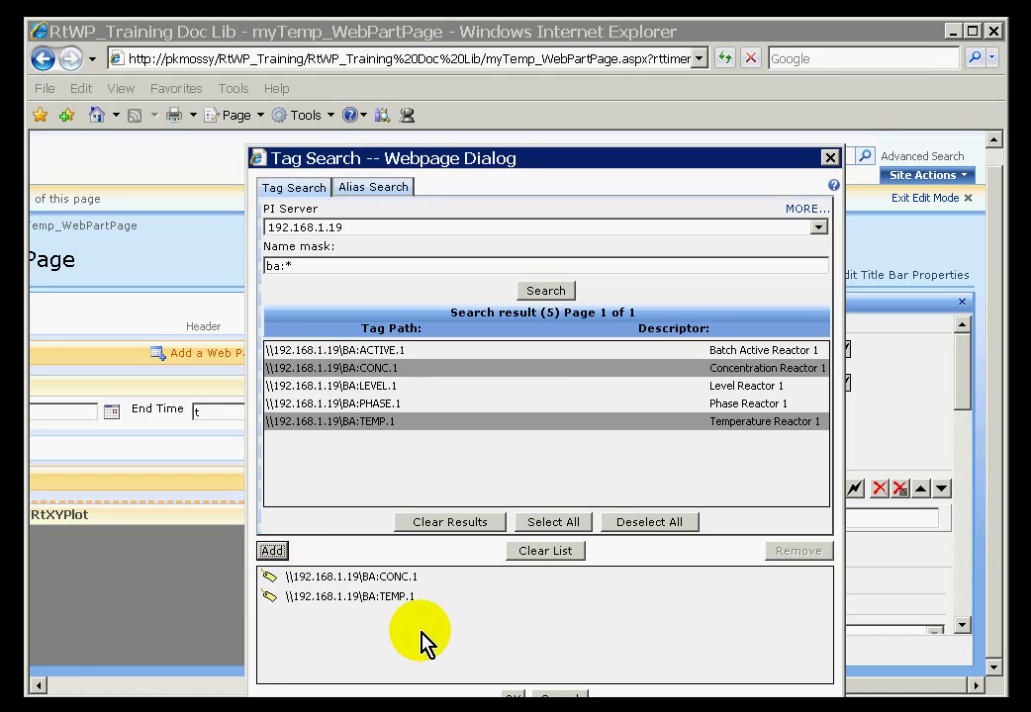
{"action": "left_click", "coordinate": [515, 693]}
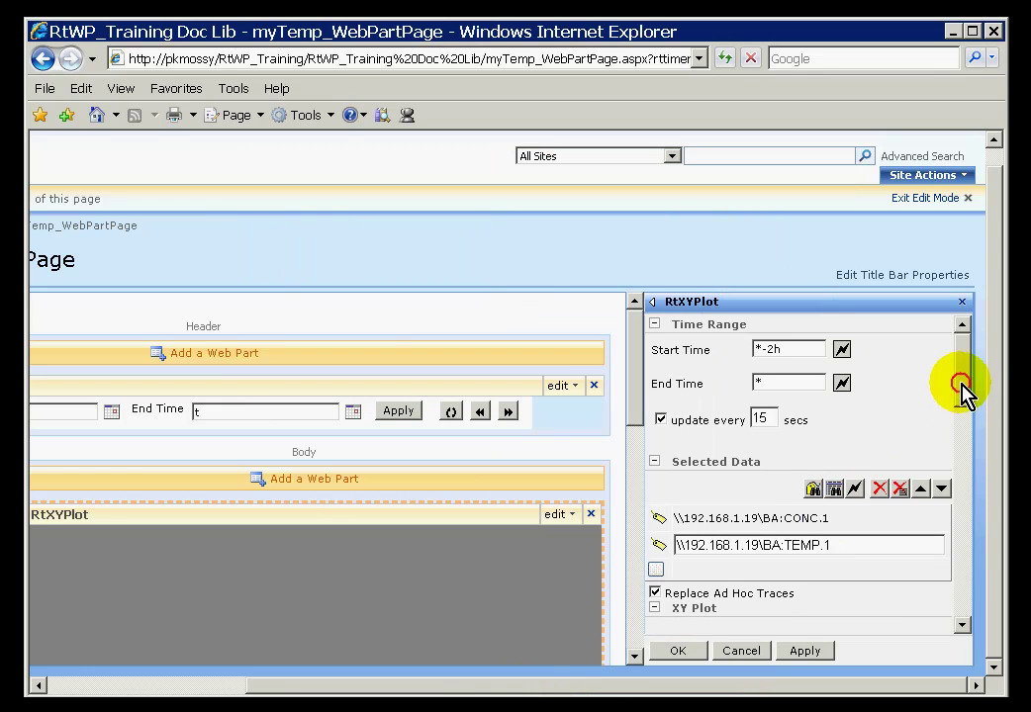
Step: Set the RtXYPlot X Tag to \\192.168.1.19\BA:TEMP.1 under Data Retrieval
{"action": "left_click_drag", "start_coordinate": [961, 391], "coordinate": [965, 420]}
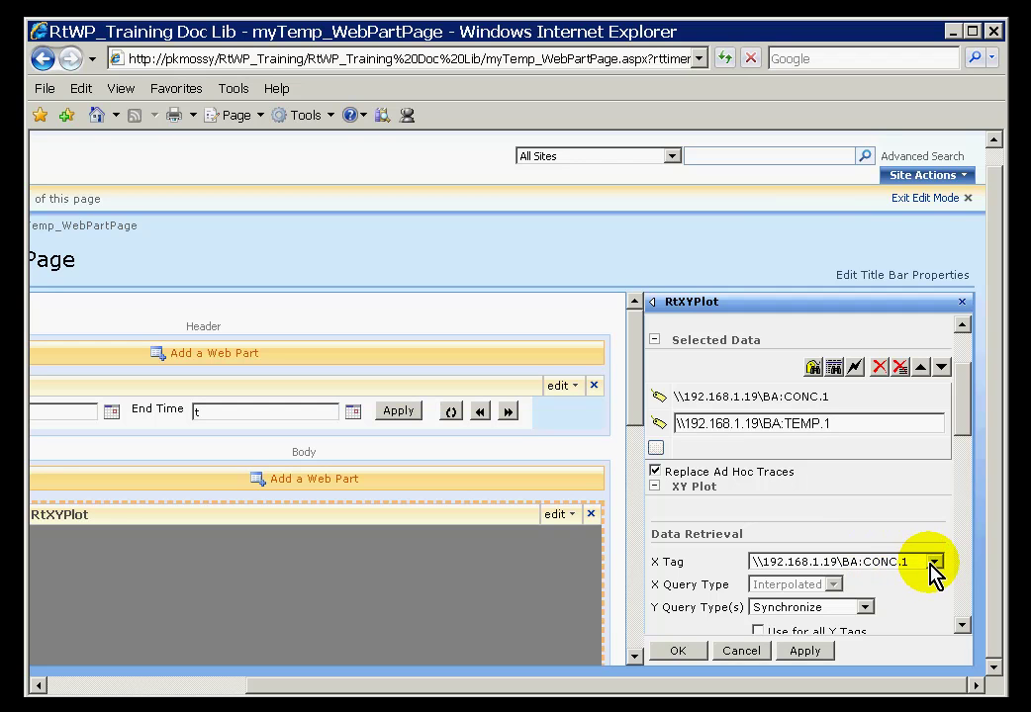
{"action": "left_click", "coordinate": [934, 562]}
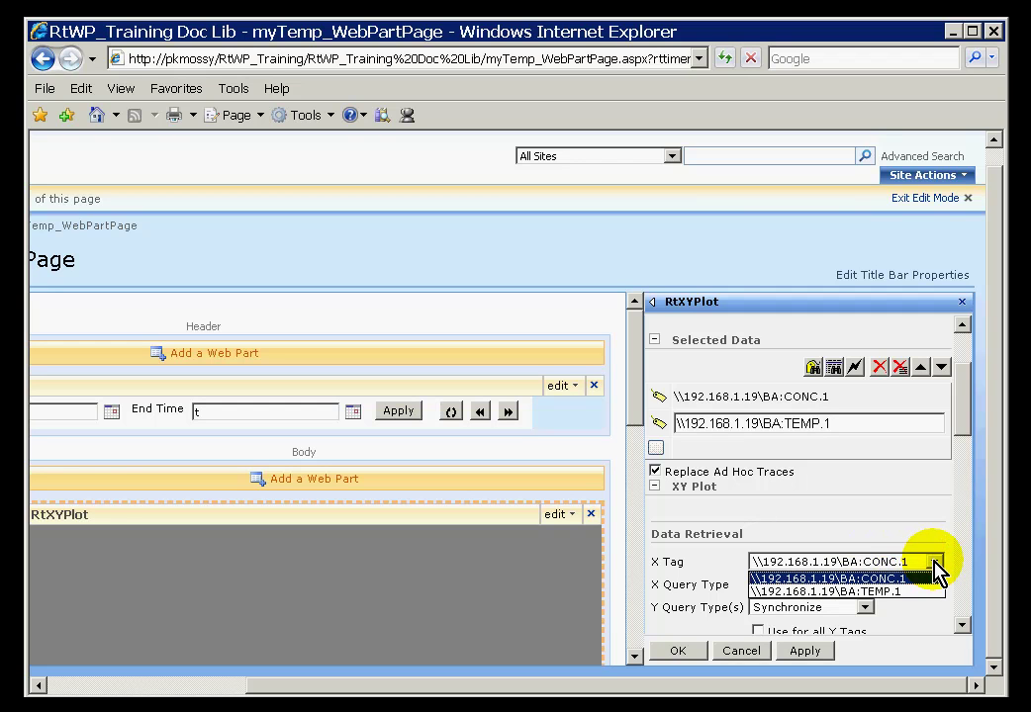
{"action": "left_click", "coordinate": [878, 592]}
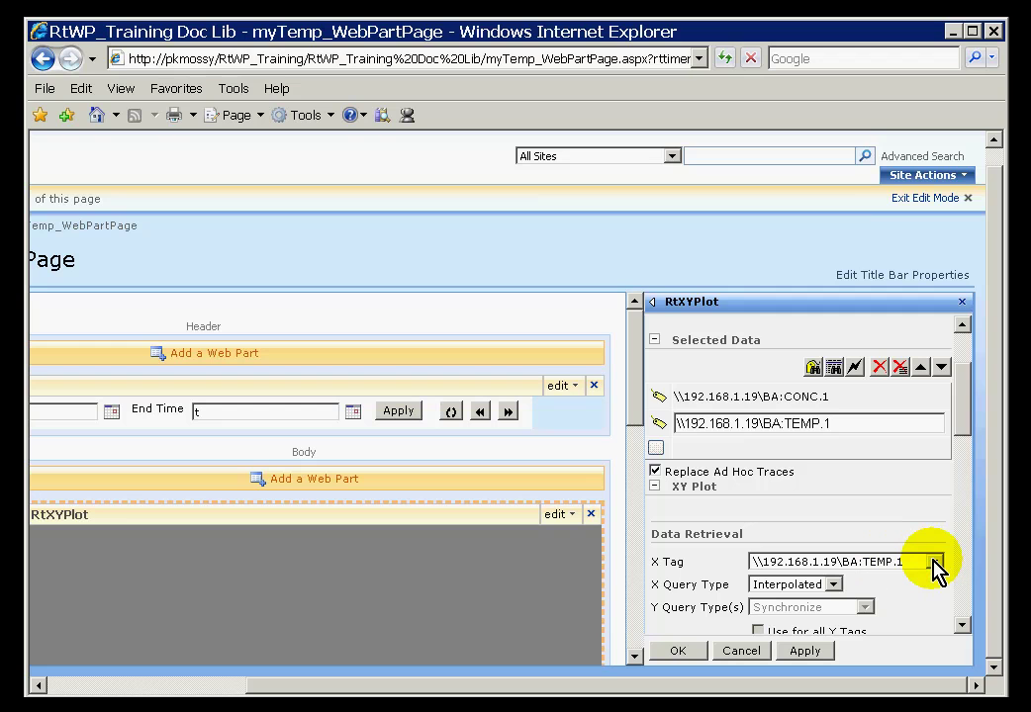
{"action": "scroll", "coordinate": [934, 562], "scroll_direction": "down", "scroll_amount": 1}
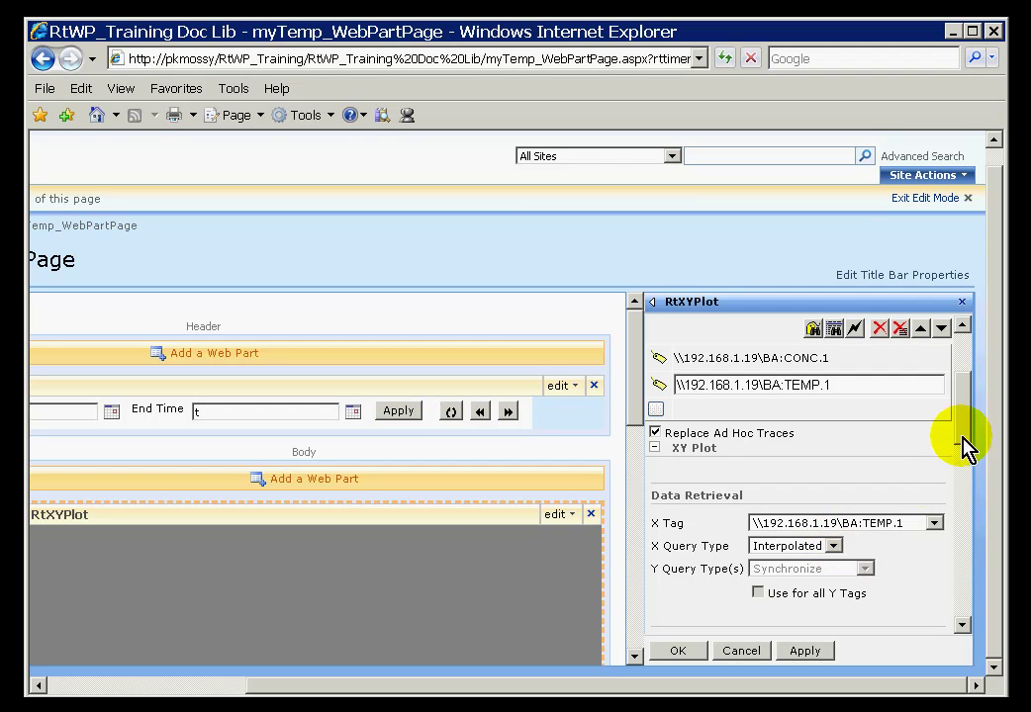
Step: Change the Sample Interval from 10m to 5m, keeping the *-2h to * plot time
{"action": "left_click_drag", "start_coordinate": [962, 441], "coordinate": [962, 487]}
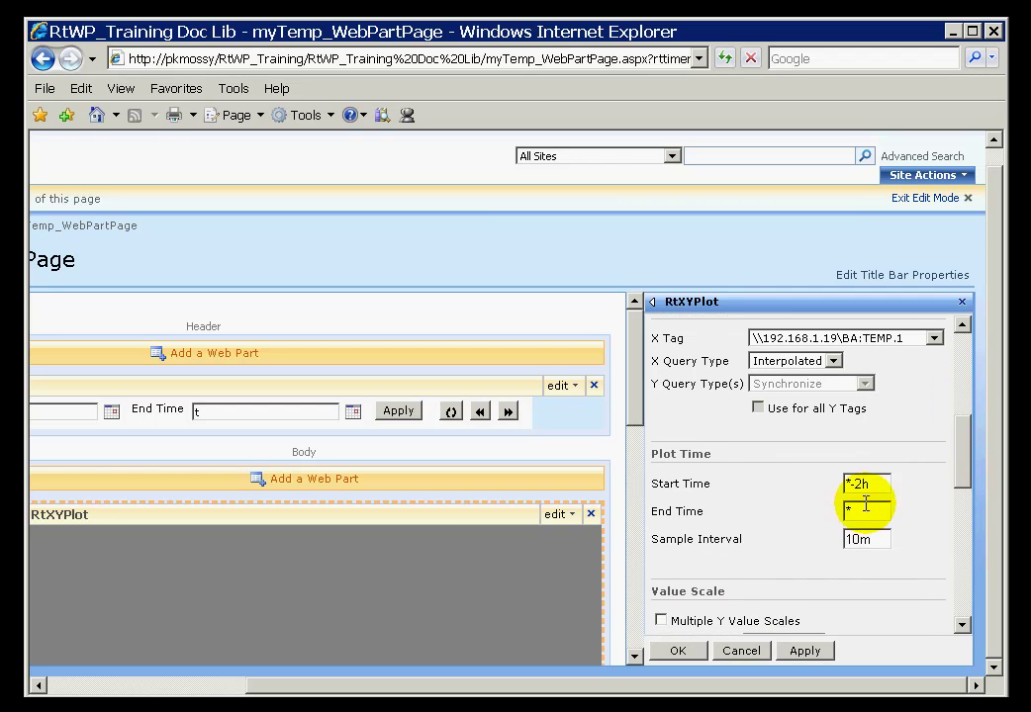
{"action": "left_click_drag", "start_coordinate": [878, 485], "coordinate": [773, 483]}
{"action": "left_click_drag", "start_coordinate": [871, 539], "coordinate": [831, 538]}
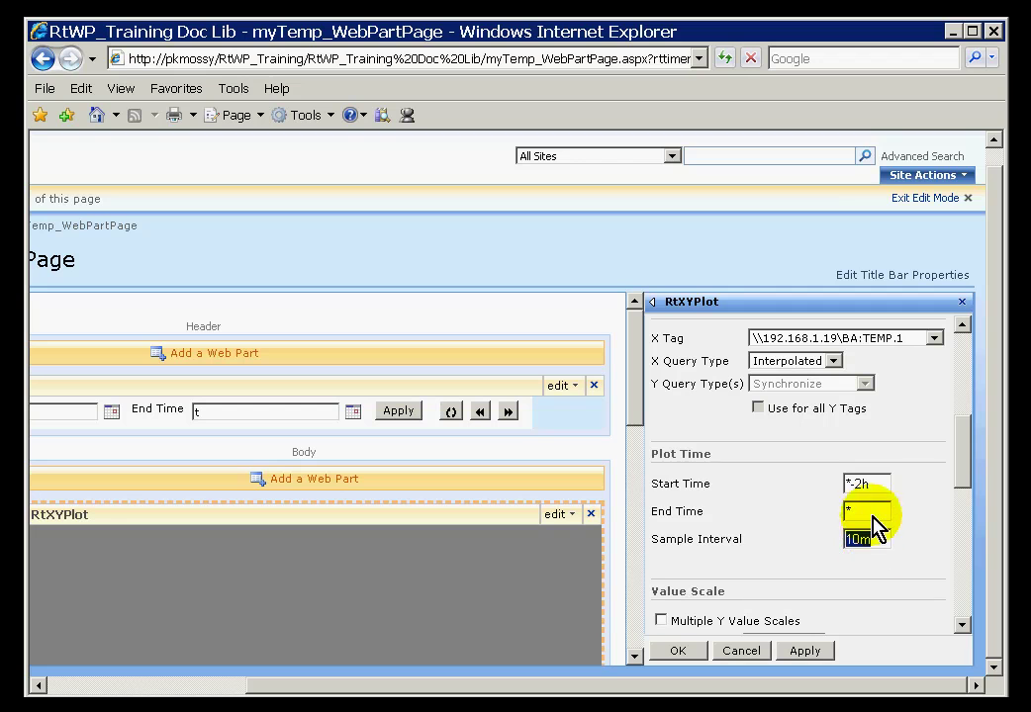
{"action": "left_click_drag", "start_coordinate": [866, 483], "coordinate": [840, 490]}
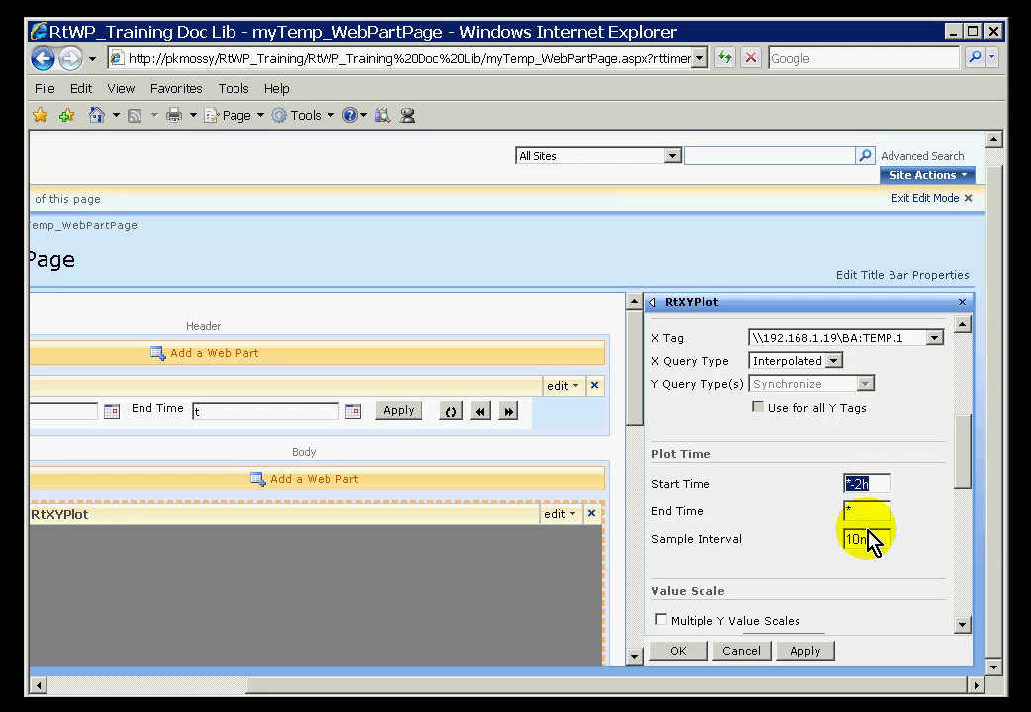
{"action": "left_click_drag", "start_coordinate": [857, 540], "coordinate": [834, 536]}
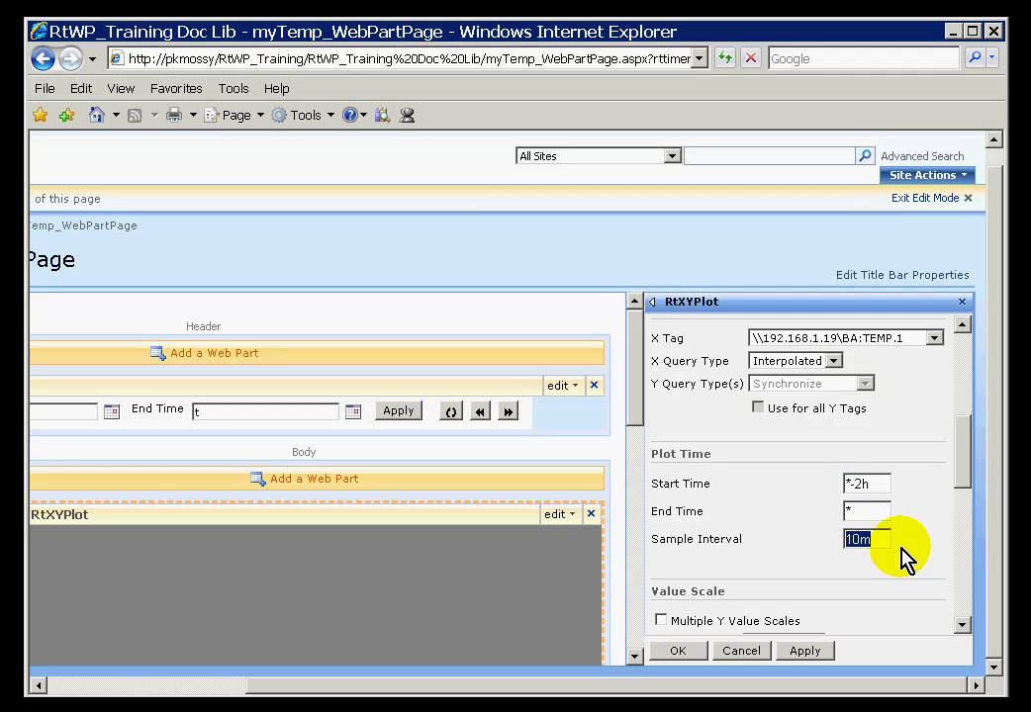
{"action": "type", "text": "5m"}
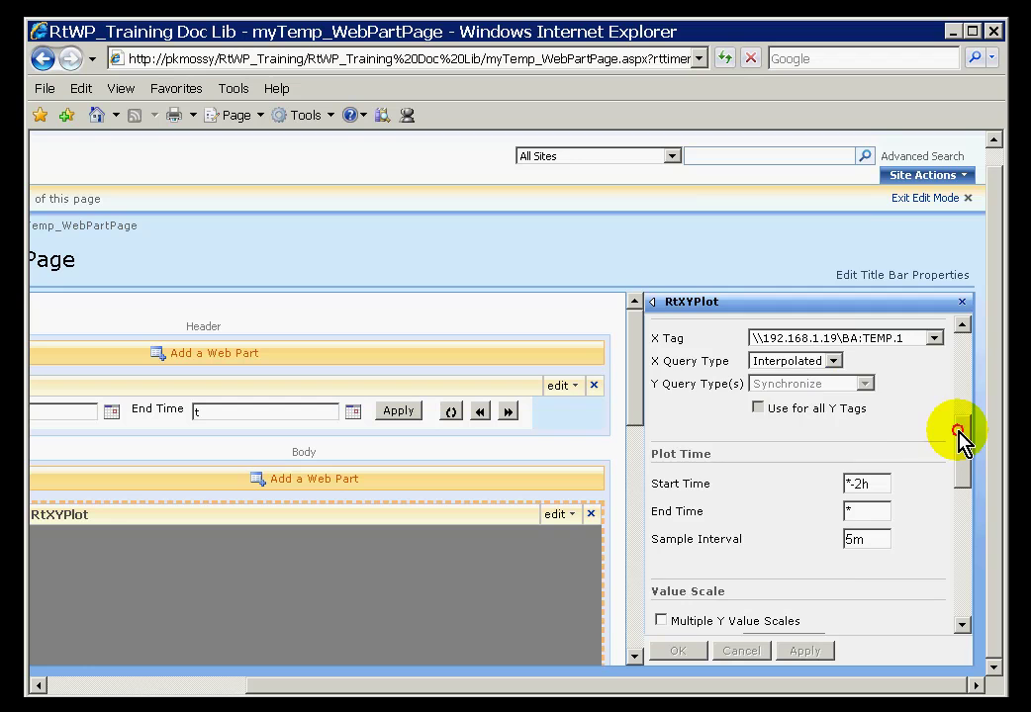
{"action": "left_click_drag", "start_coordinate": [960, 437], "coordinate": [965, 423]}
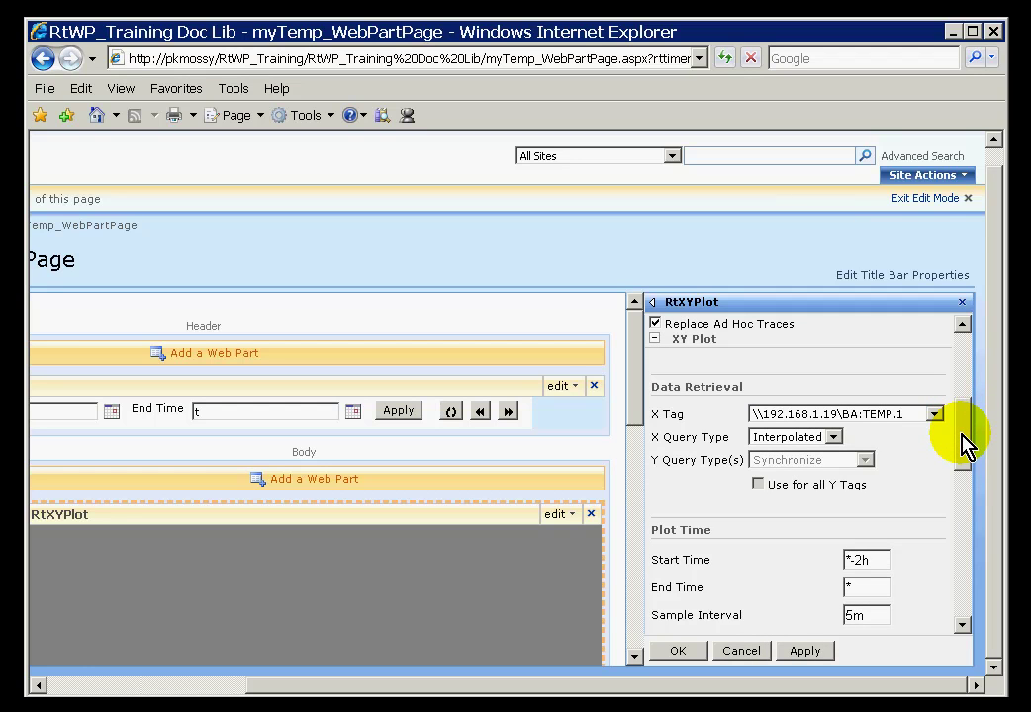
{"action": "left_click_drag", "start_coordinate": [966, 444], "coordinate": [965, 463]}
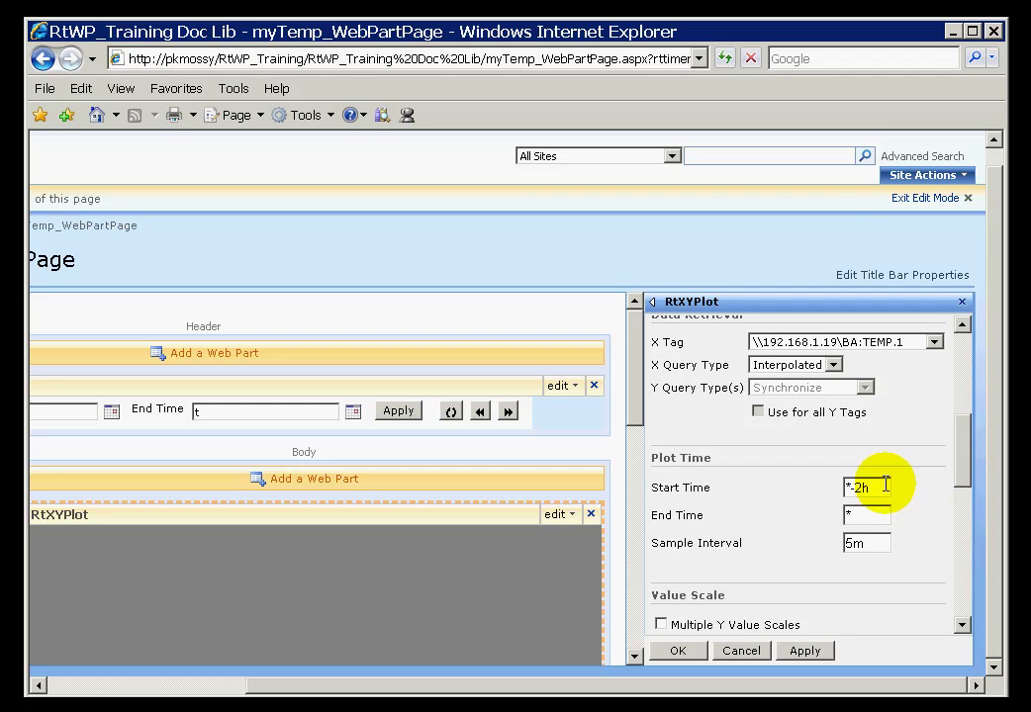
{"action": "left_click", "coordinate": [863, 522]}
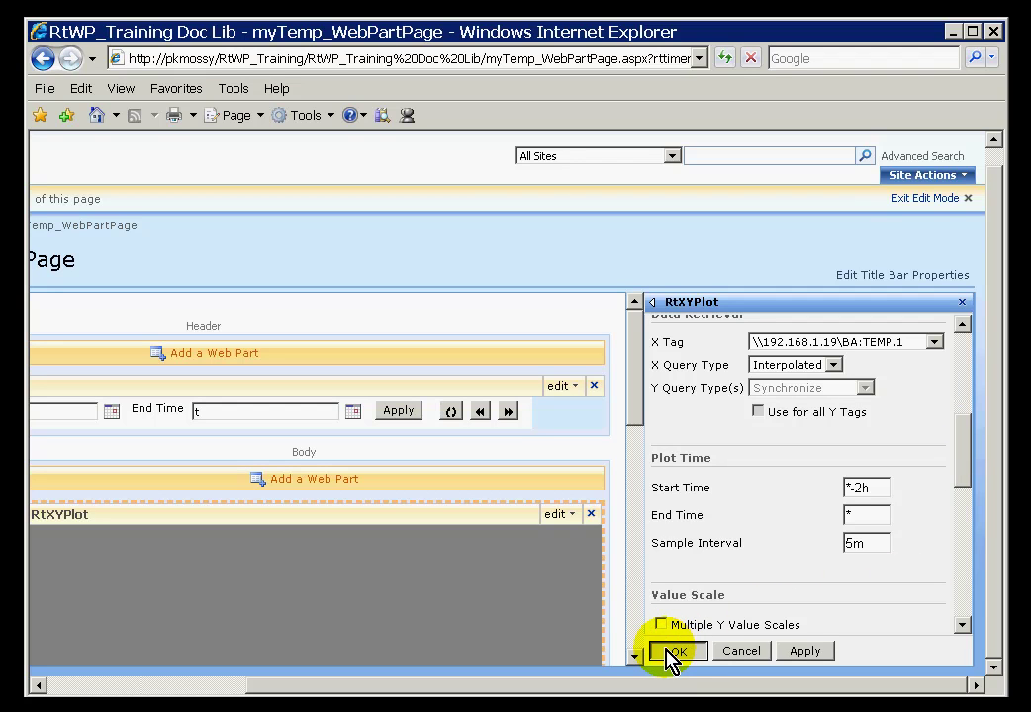
Step: Apply the settings and inspect point value readouts on the BA:CONC.1 versus BA:TEMP.1 scatter
{"action": "left_click", "coordinate": [673, 653]}
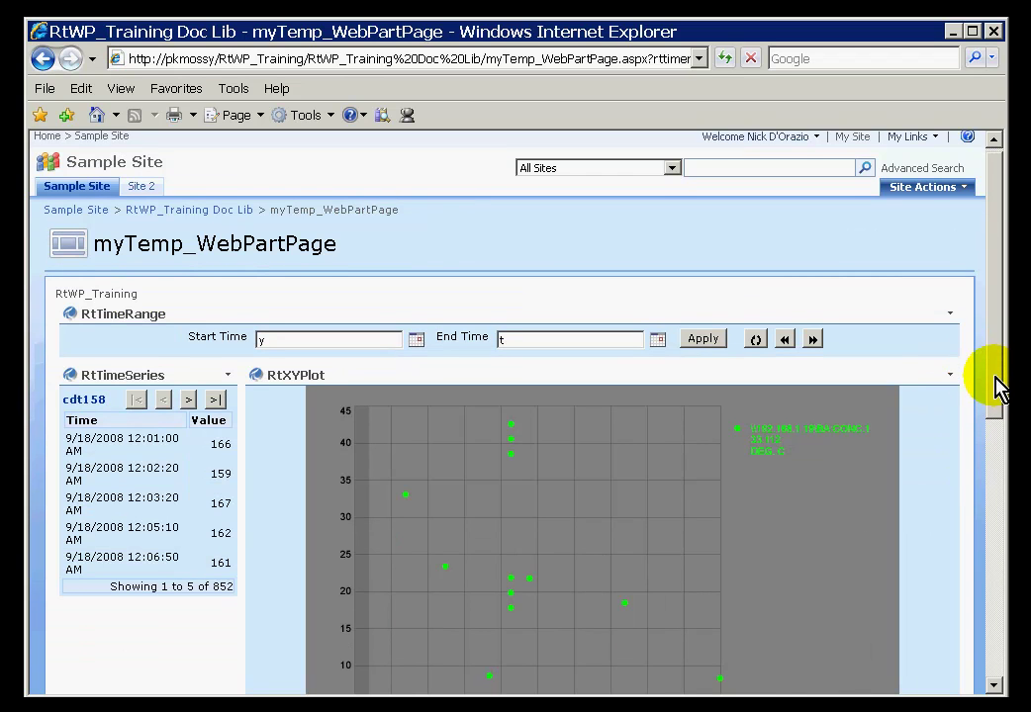
{"action": "left_click_drag", "start_coordinate": [995, 377], "coordinate": [992, 445]}
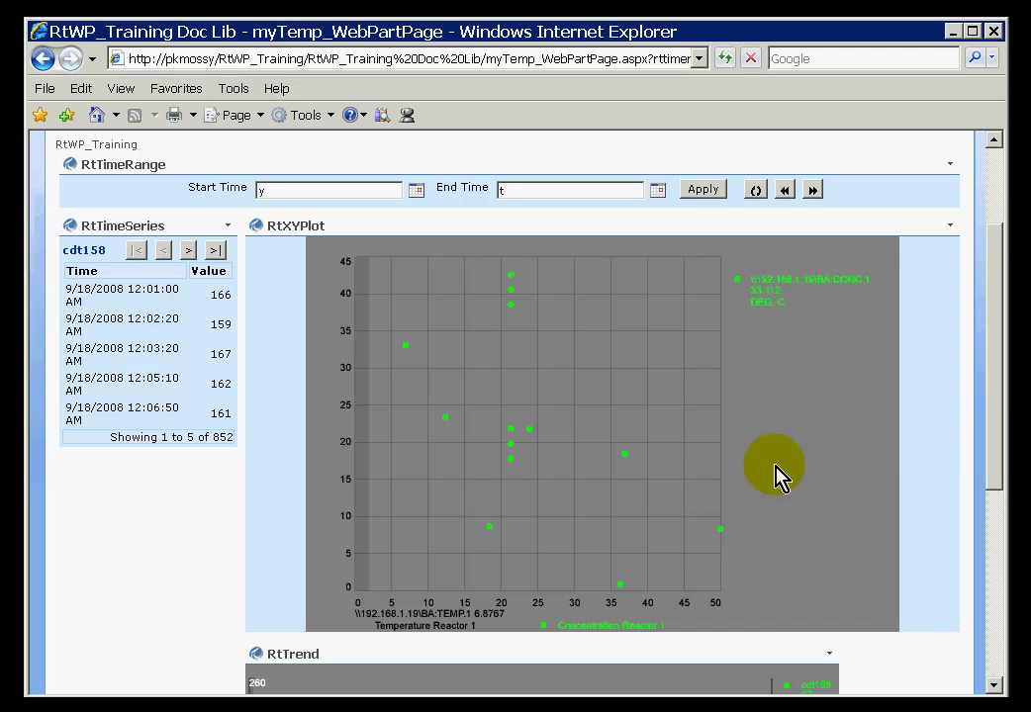
{"action": "mouse_move", "coordinate": [720, 532]}
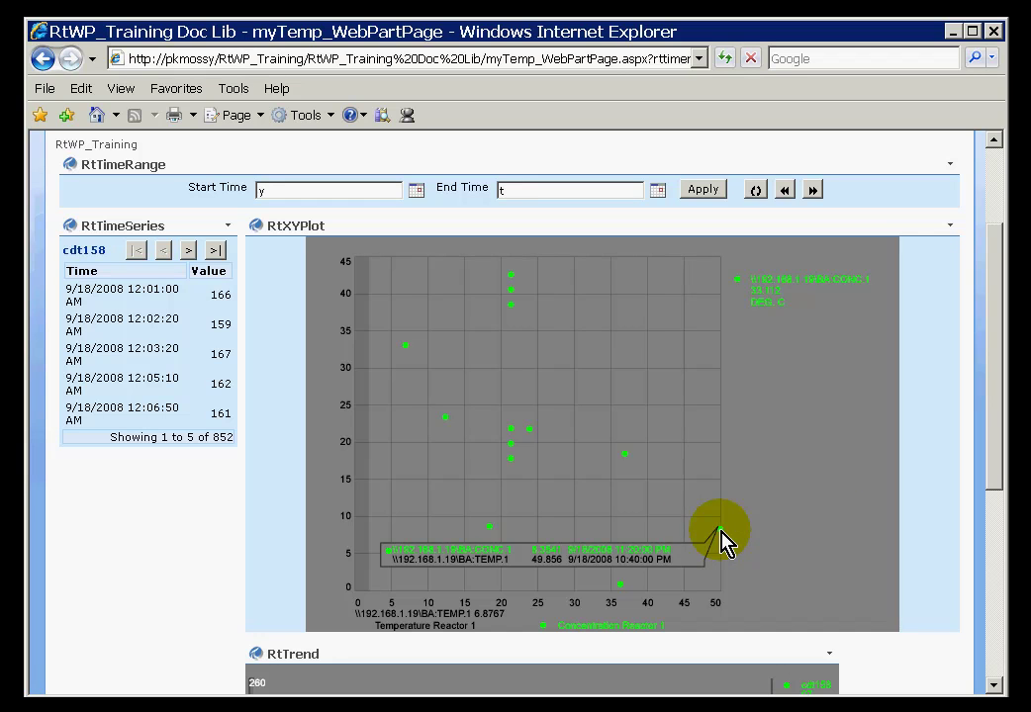
{"action": "left_click", "coordinate": [512, 277]}
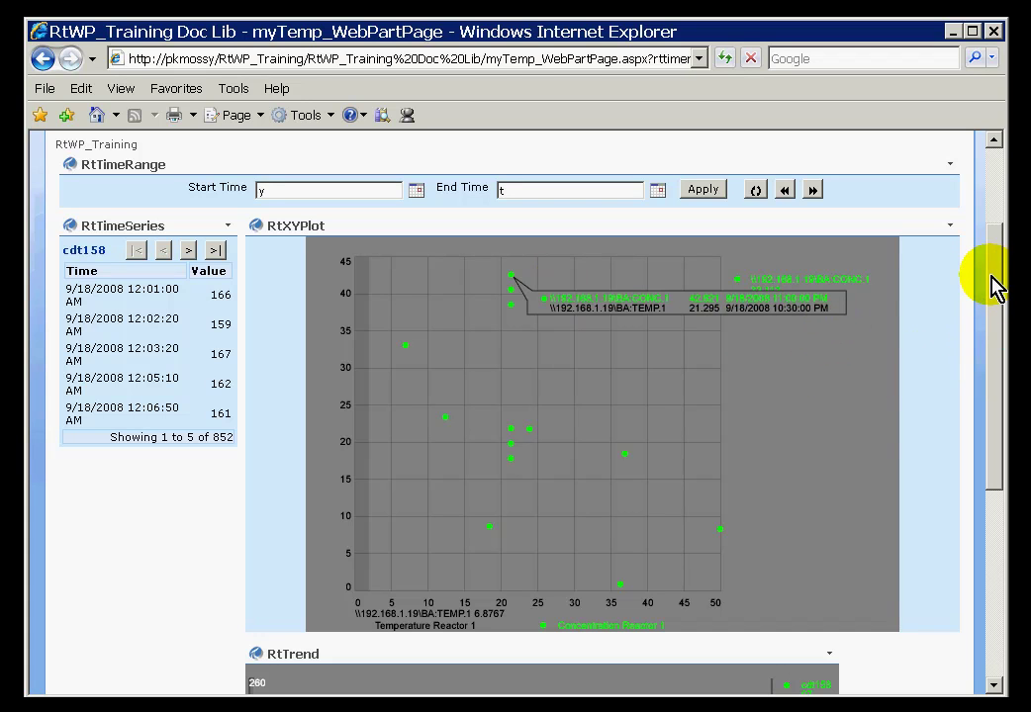
{"action": "left_click", "coordinate": [824, 364]}
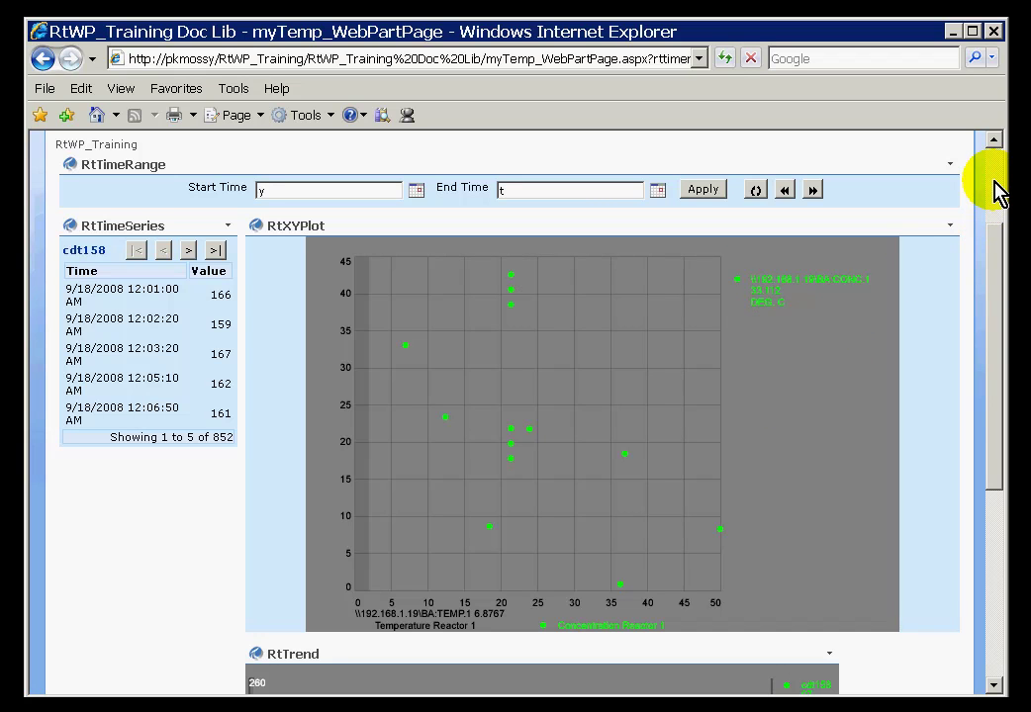
Step: Reopen the RtXYPlot's shared settings and delete BA:CONC.1 from Selected Data
{"action": "left_click", "coordinate": [949, 225]}
{"action": "left_click", "coordinate": [839, 290]}
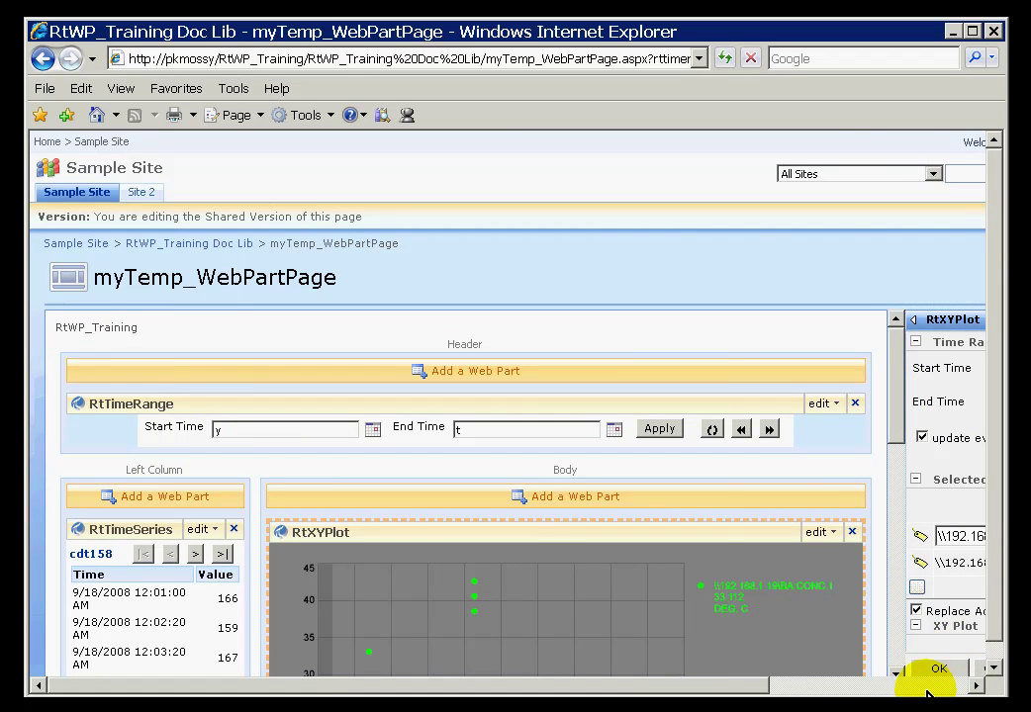
{"action": "left_click_drag", "start_coordinate": [965, 396], "coordinate": [961, 437]}
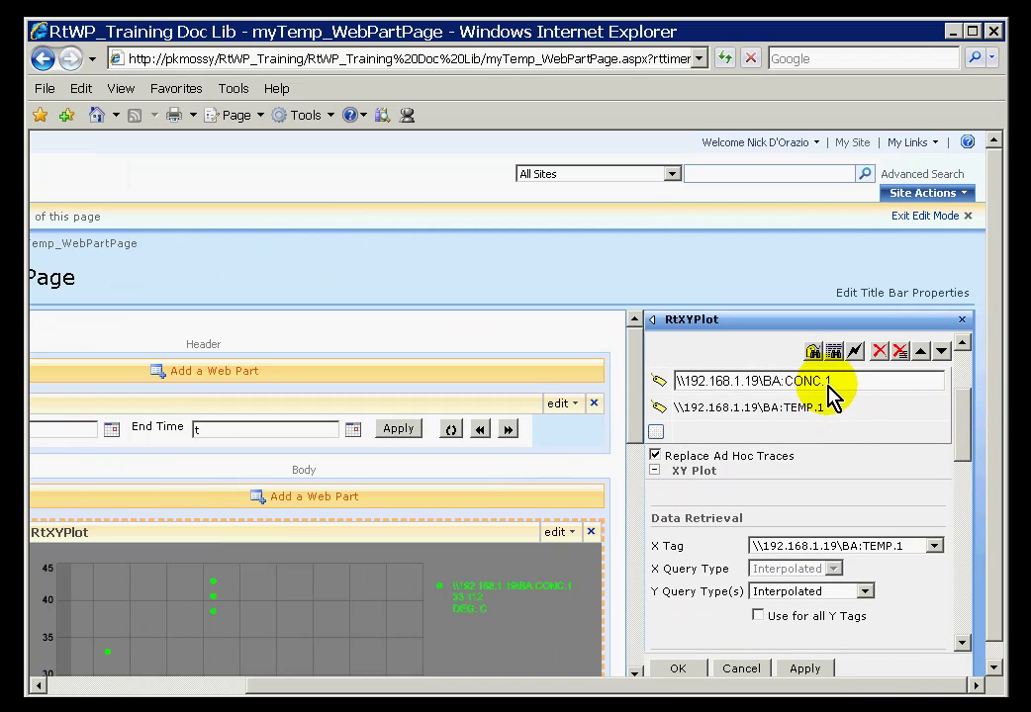
{"action": "left_click_drag", "start_coordinate": [831, 380], "coordinate": [681, 381]}
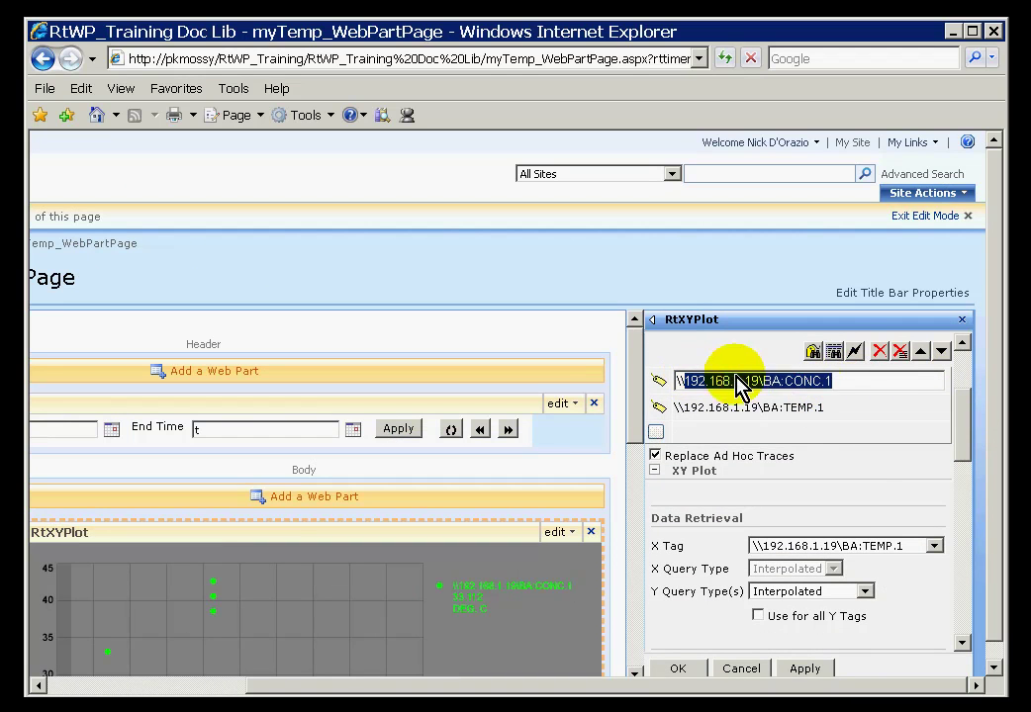
{"action": "left_click", "coordinate": [879, 352]}
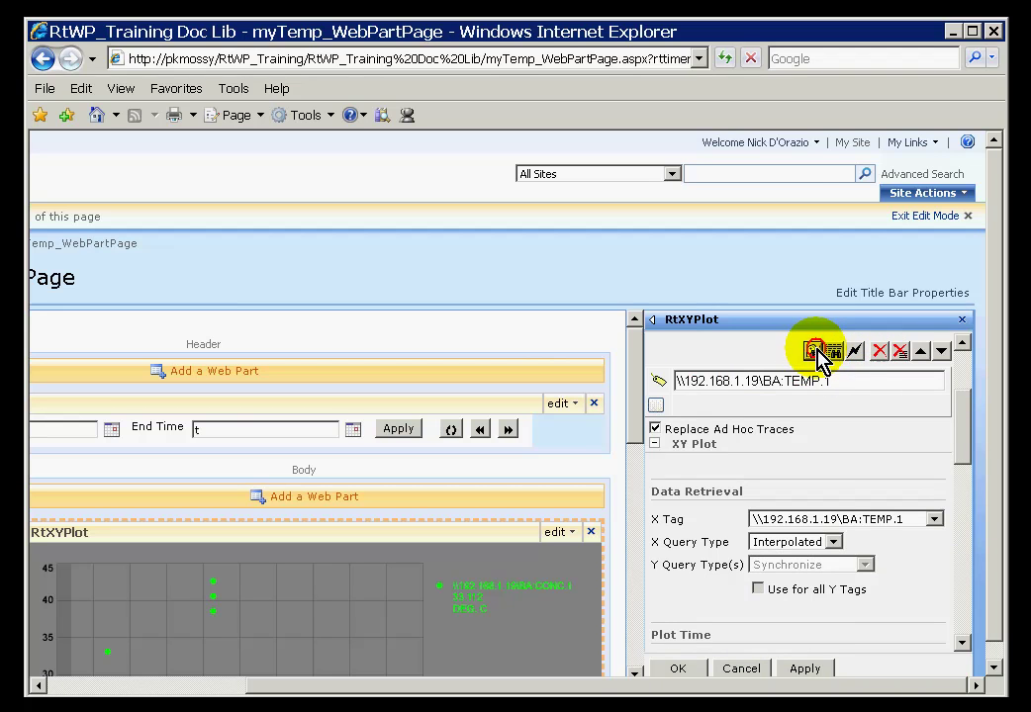
{"action": "left_click", "coordinate": [813, 350]}
Step: Search with mask ba:* and add BA:LEVEL.1 to Selected Data below BA:TEMP.1
{"action": "left_click", "coordinate": [327, 263]}
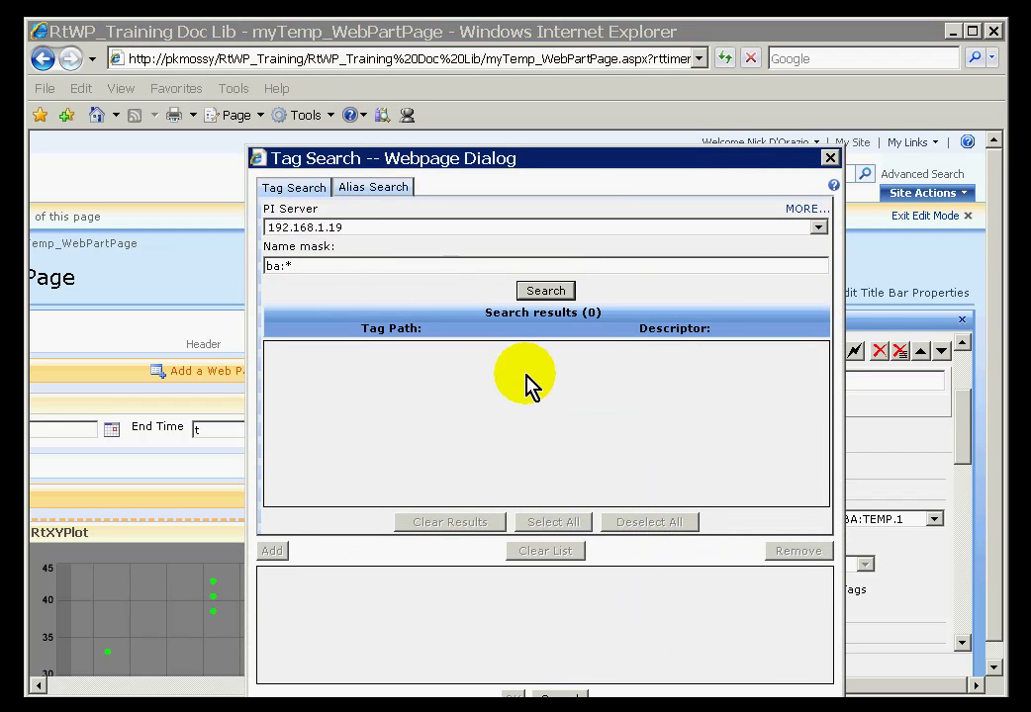
{"action": "left_click", "coordinate": [549, 290]}
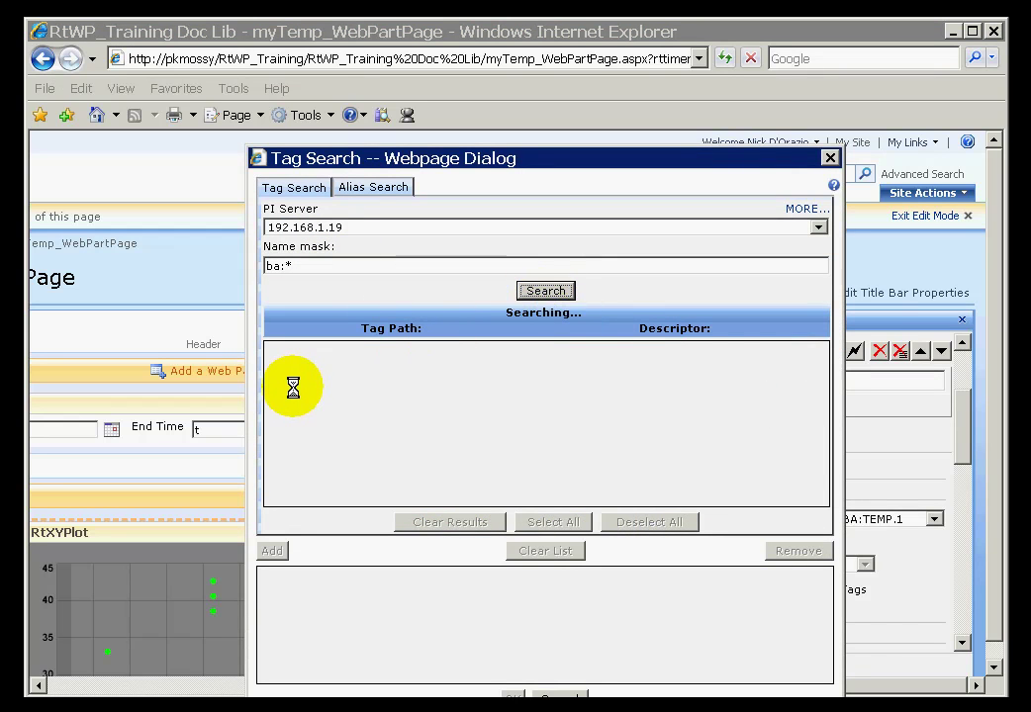
{"action": "left_click", "coordinate": [345, 388]}
{"action": "left_click", "coordinate": [272, 551]}
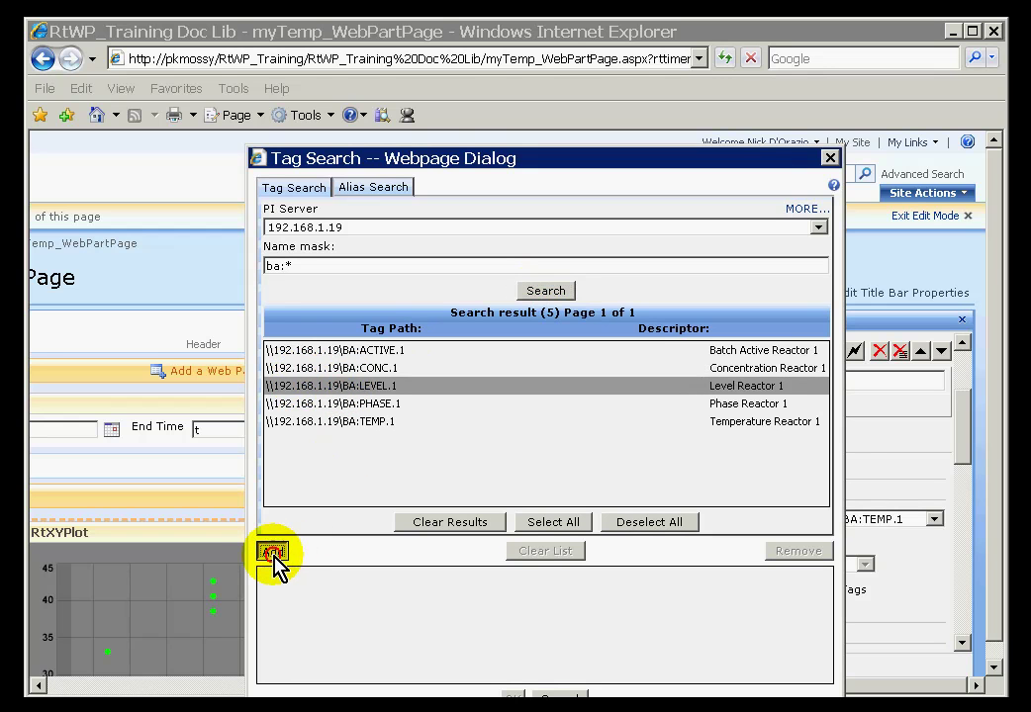
{"action": "left_click", "coordinate": [512, 692]}
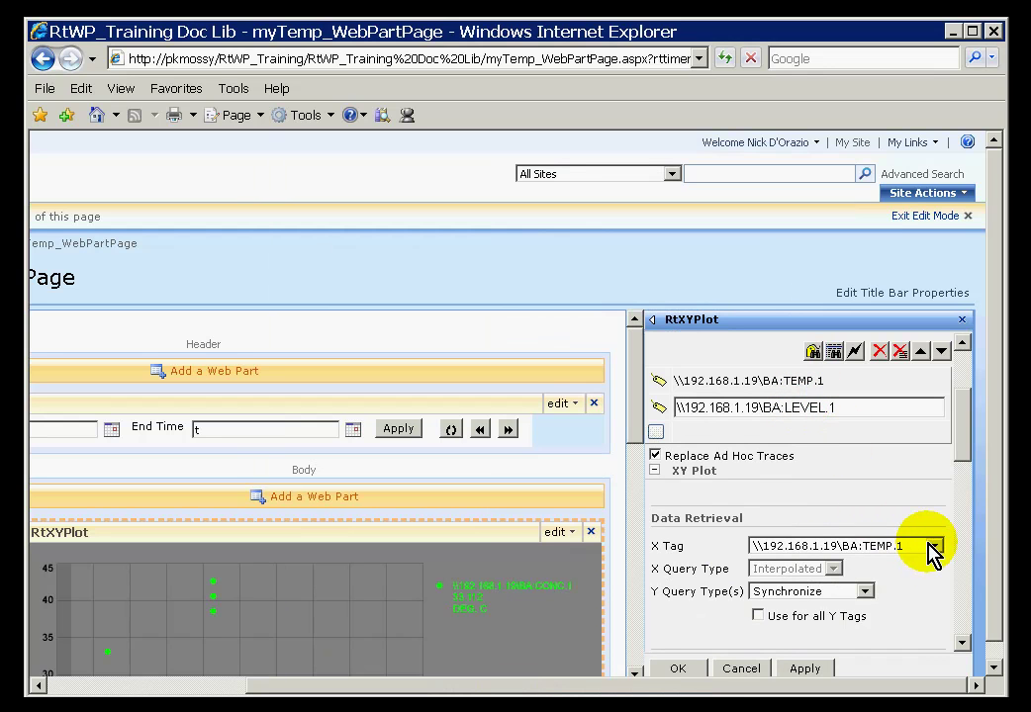
Step: Turn on Correlation Coefficient in the legend and turn off Last Value and Description
{"action": "left_click_drag", "start_coordinate": [962, 429], "coordinate": [962, 508]}
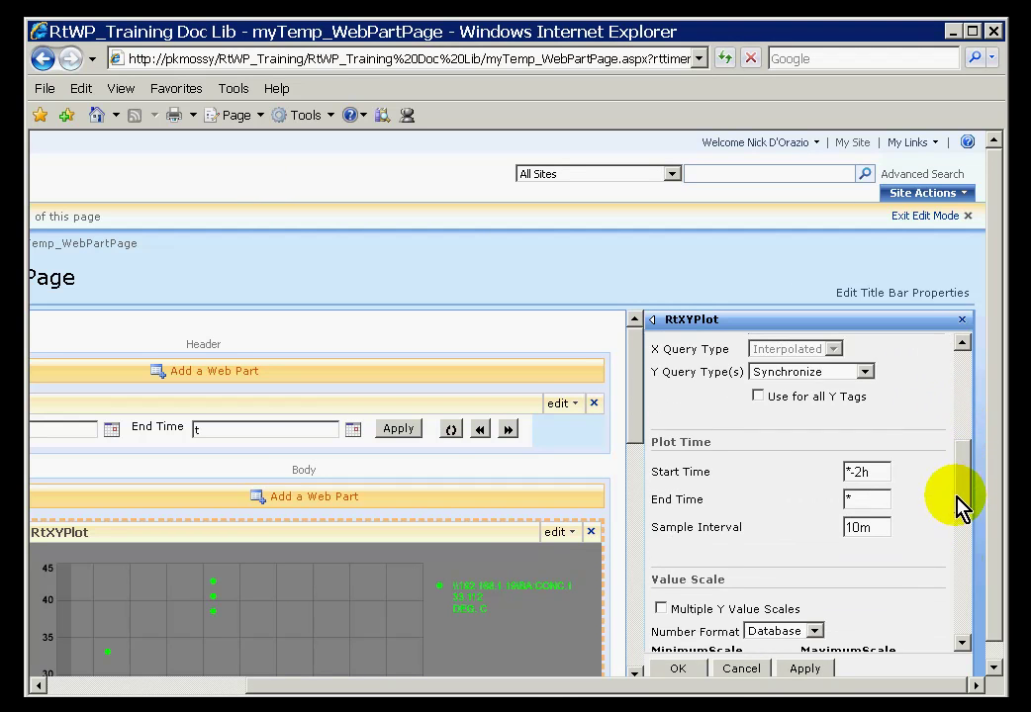
{"action": "left_click", "coordinate": [961, 579]}
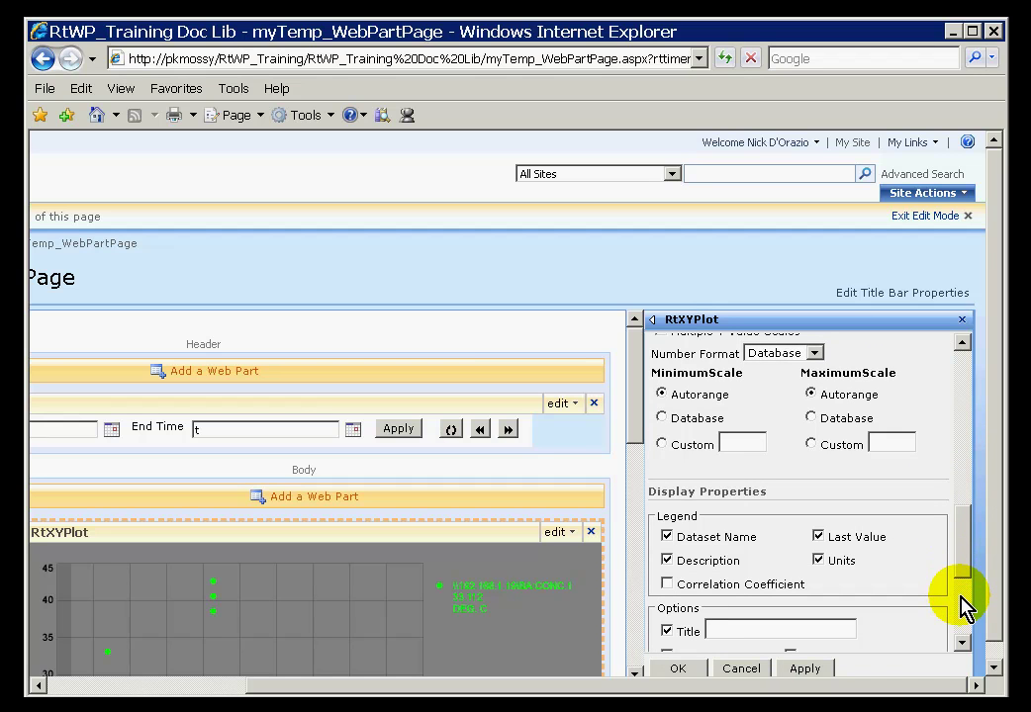
{"action": "left_click", "coordinate": [668, 585]}
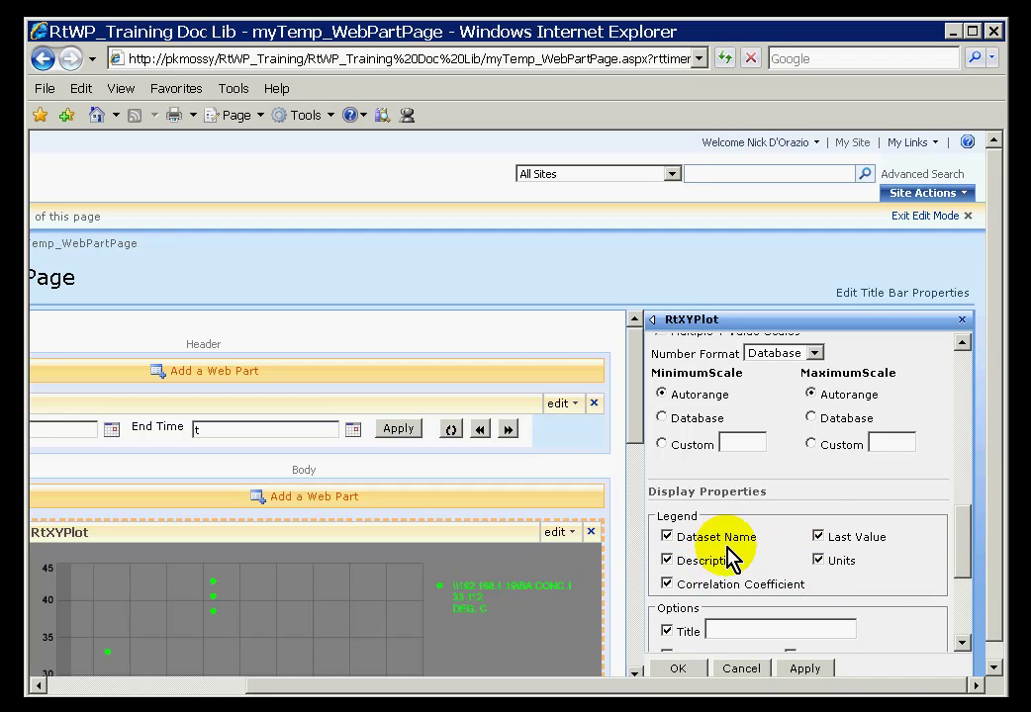
{"action": "left_click", "coordinate": [818, 537]}
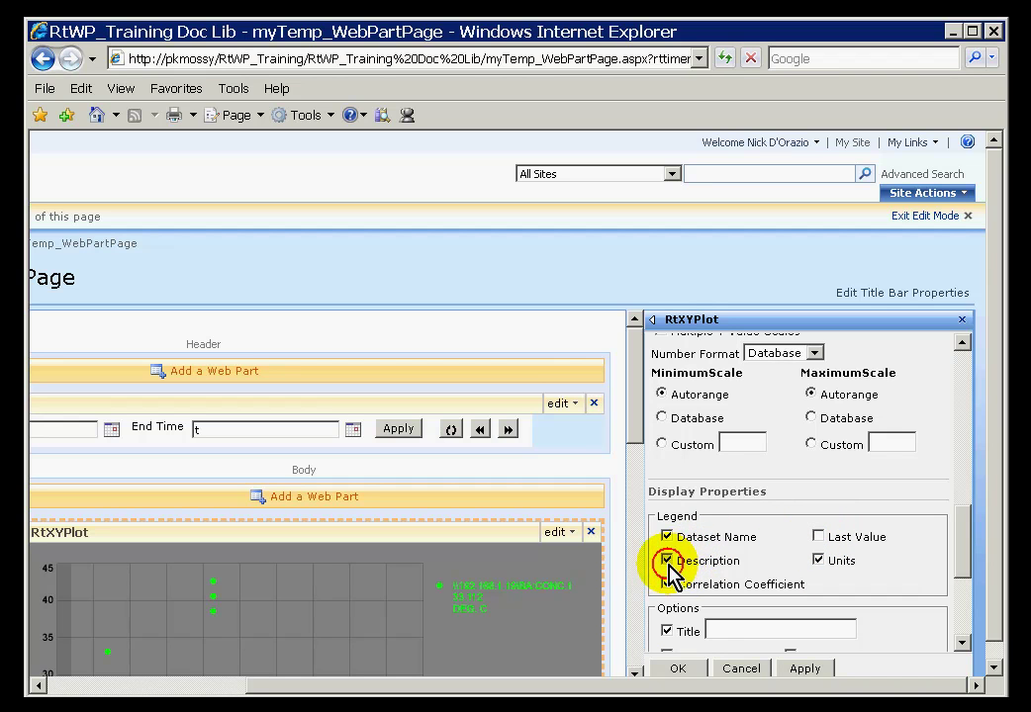
{"action": "left_click", "coordinate": [668, 561]}
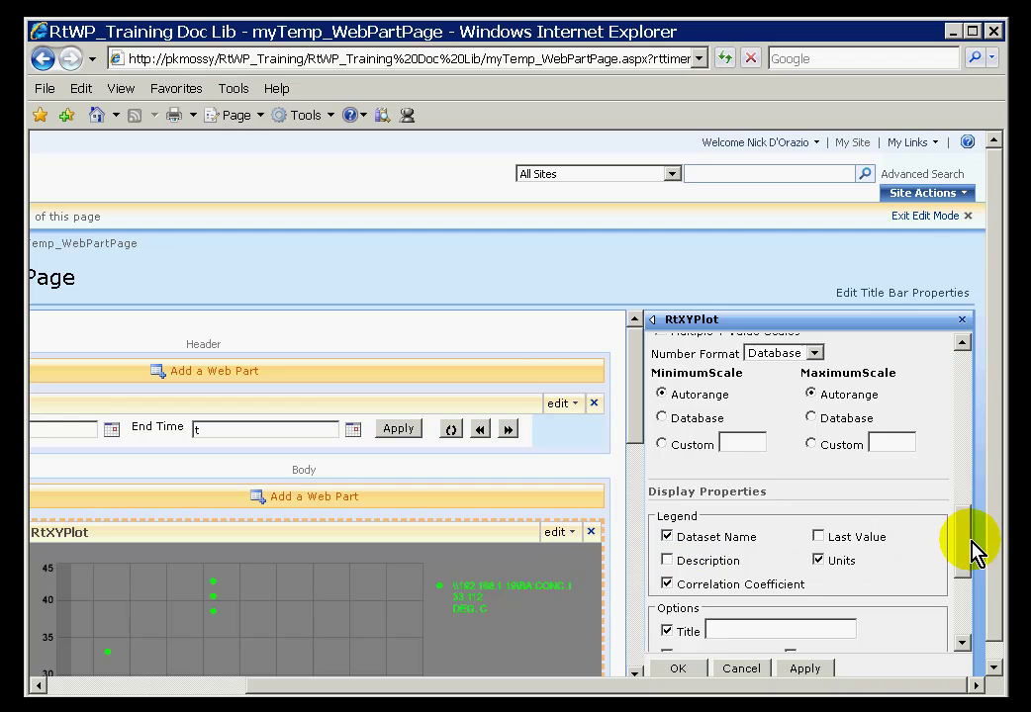
{"action": "left_click_drag", "start_coordinate": [973, 570], "coordinate": [973, 616]}
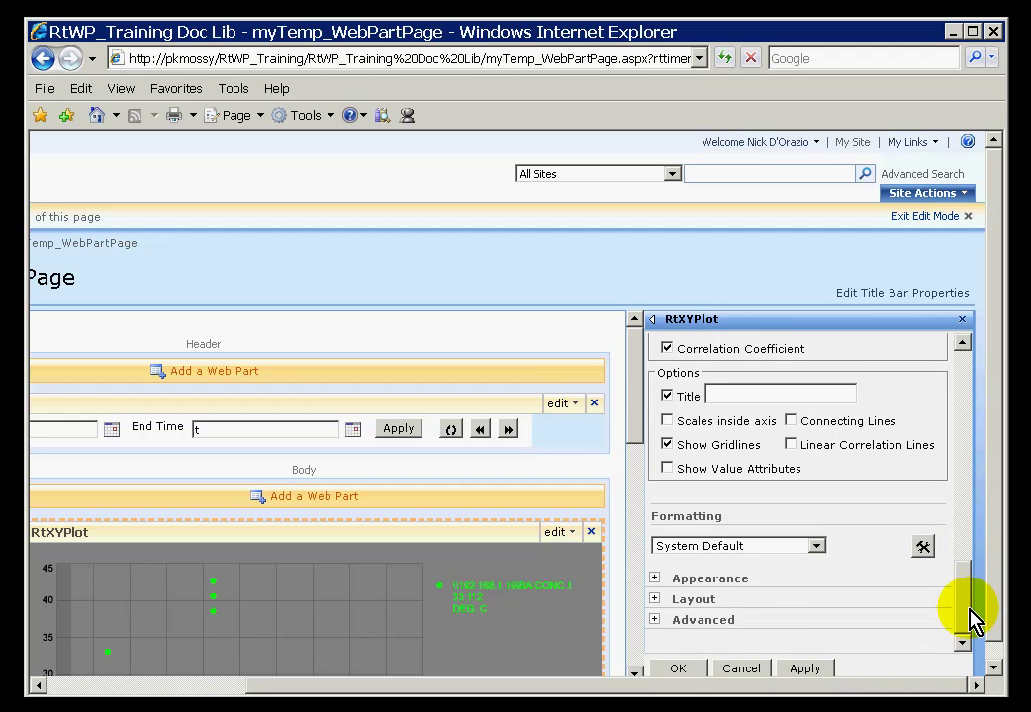
Step: Save the settings and check the BA:LEVEL.1 versus BA:TEMP.1 scatter showing r 0.75417
{"action": "left_click", "coordinate": [683, 670]}
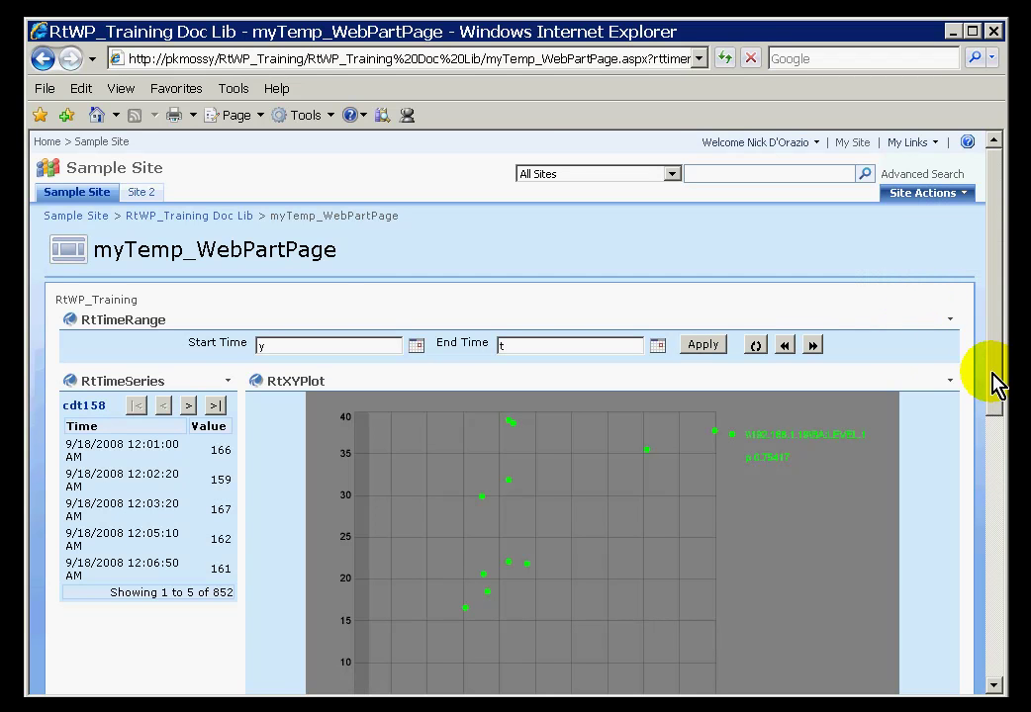
{"action": "left_click_drag", "start_coordinate": [996, 387], "coordinate": [992, 440]}
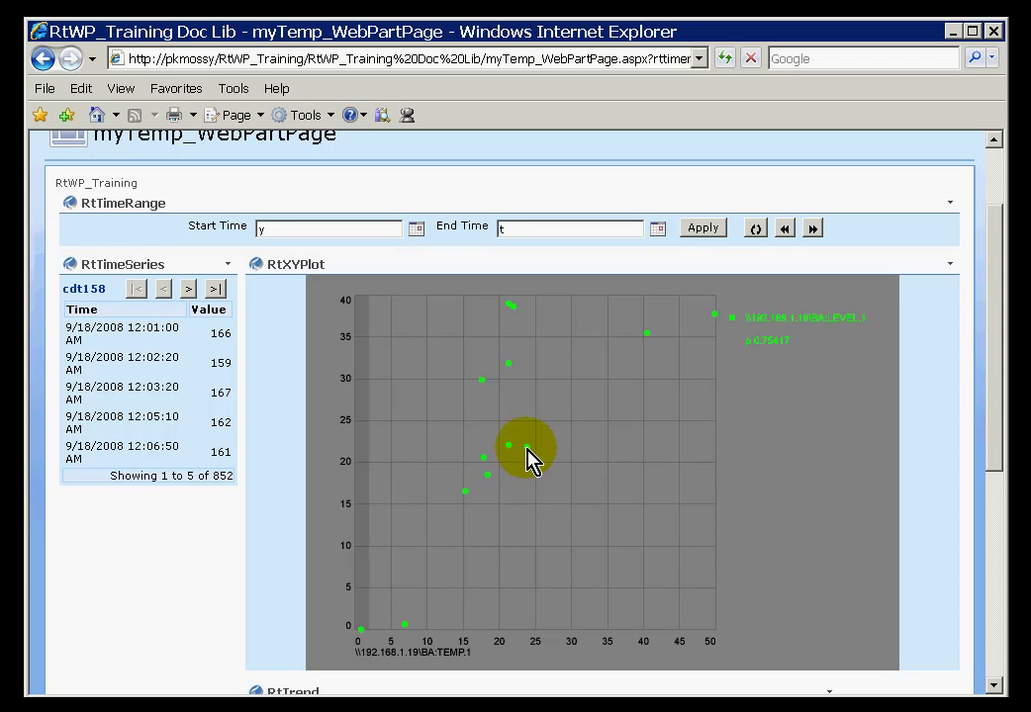
{"action": "mouse_move", "coordinate": [528, 447]}
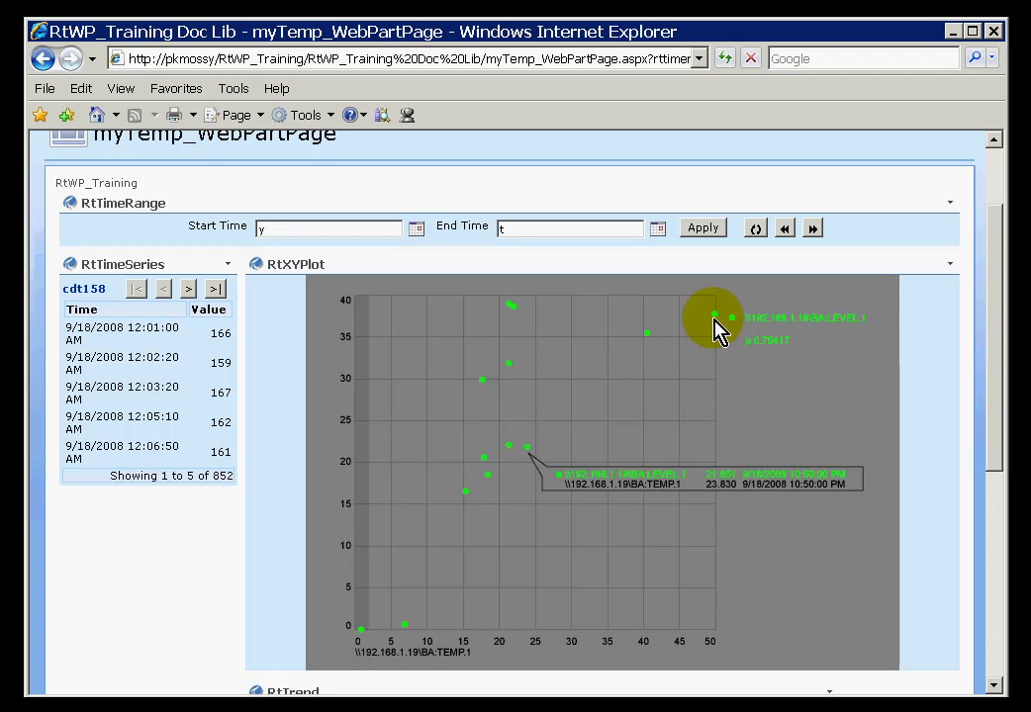
{"action": "mouse_move", "coordinate": [713, 319]}
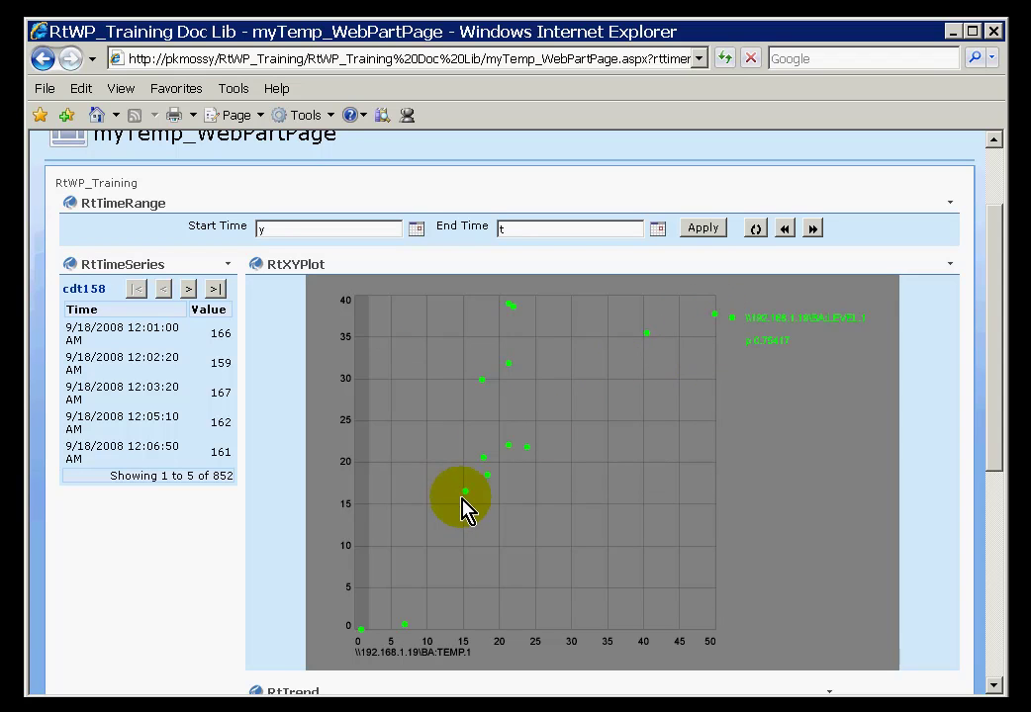
{"action": "mouse_move", "coordinate": [466, 492]}
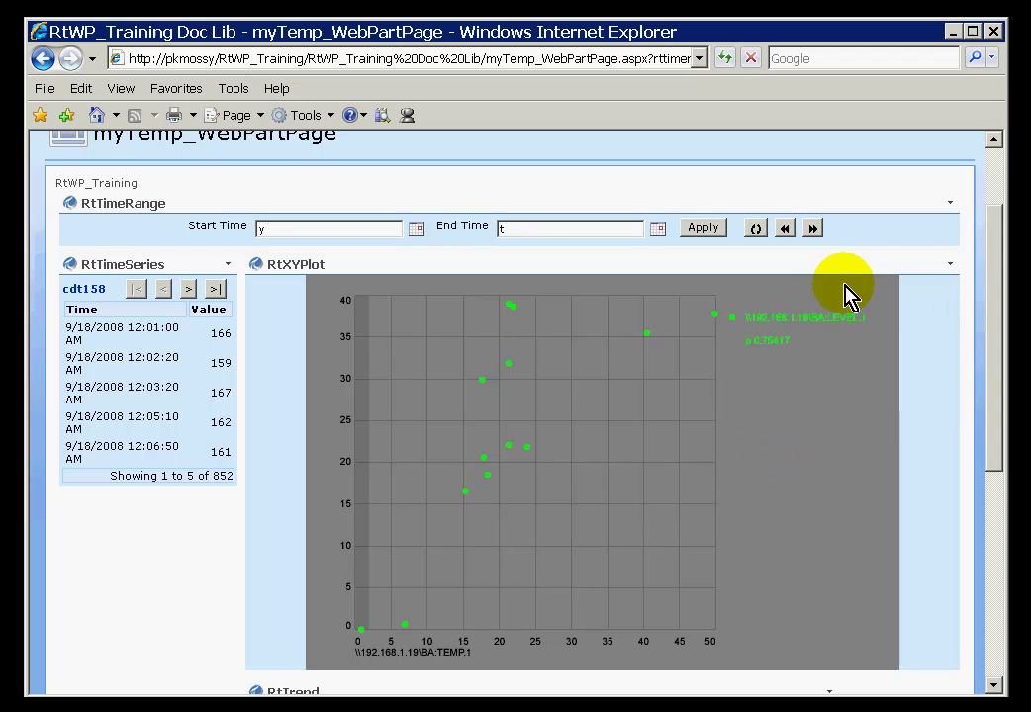
{"action": "left_click", "coordinate": [950, 266]}
Step: In the RtXYPlot web part settings, set X Query Type to Recorded and select the LEVEL.1 trace
{"action": "left_click", "coordinate": [847, 334]}
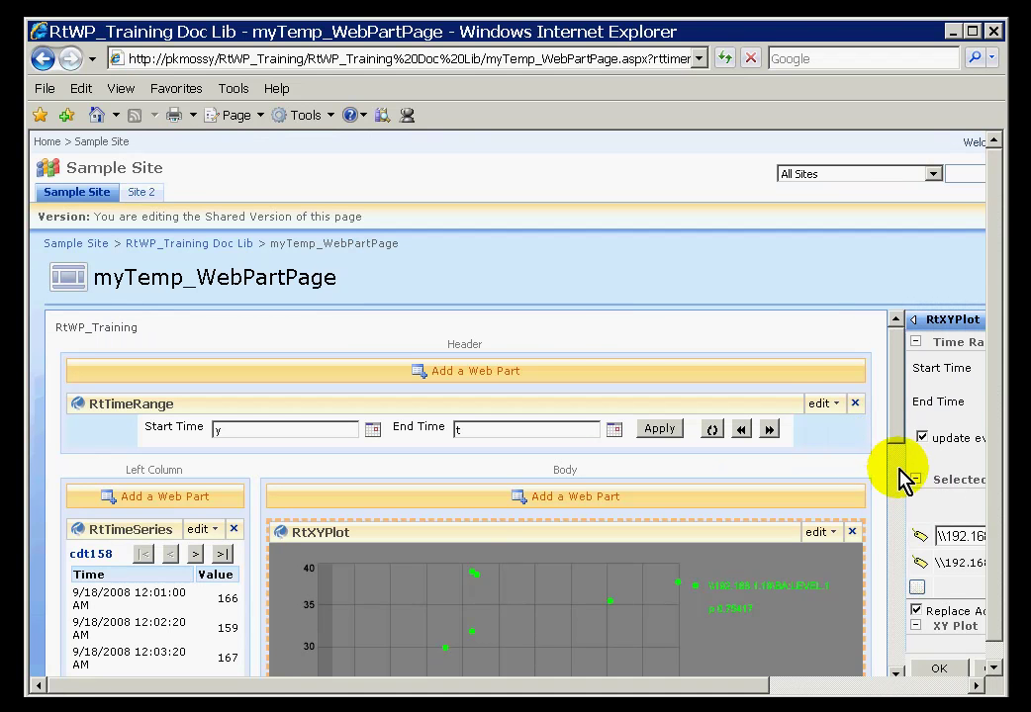
{"action": "left_click", "coordinate": [935, 688]}
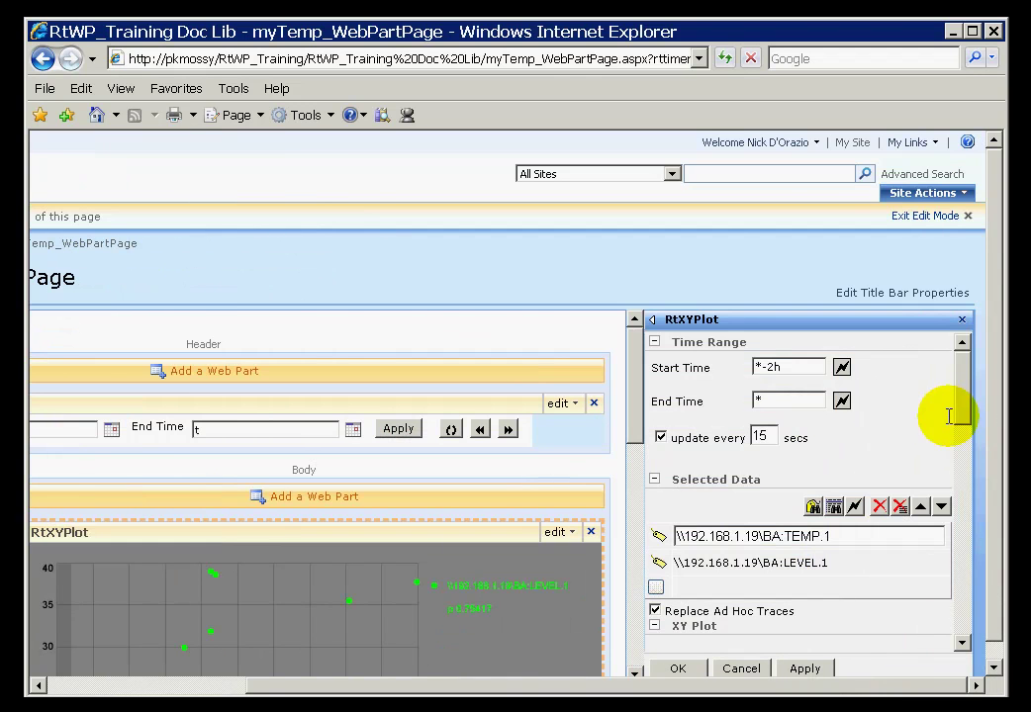
{"action": "left_click_drag", "start_coordinate": [960, 415], "coordinate": [961, 471]}
{"action": "left_click", "coordinate": [835, 488]}
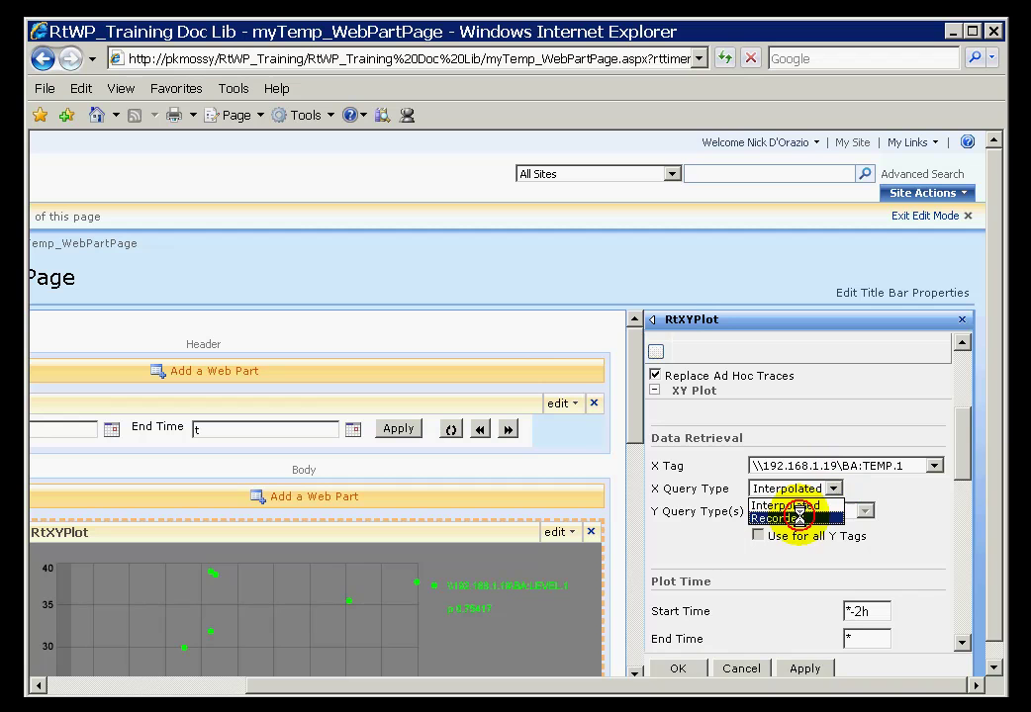
{"action": "left_click", "coordinate": [798, 517]}
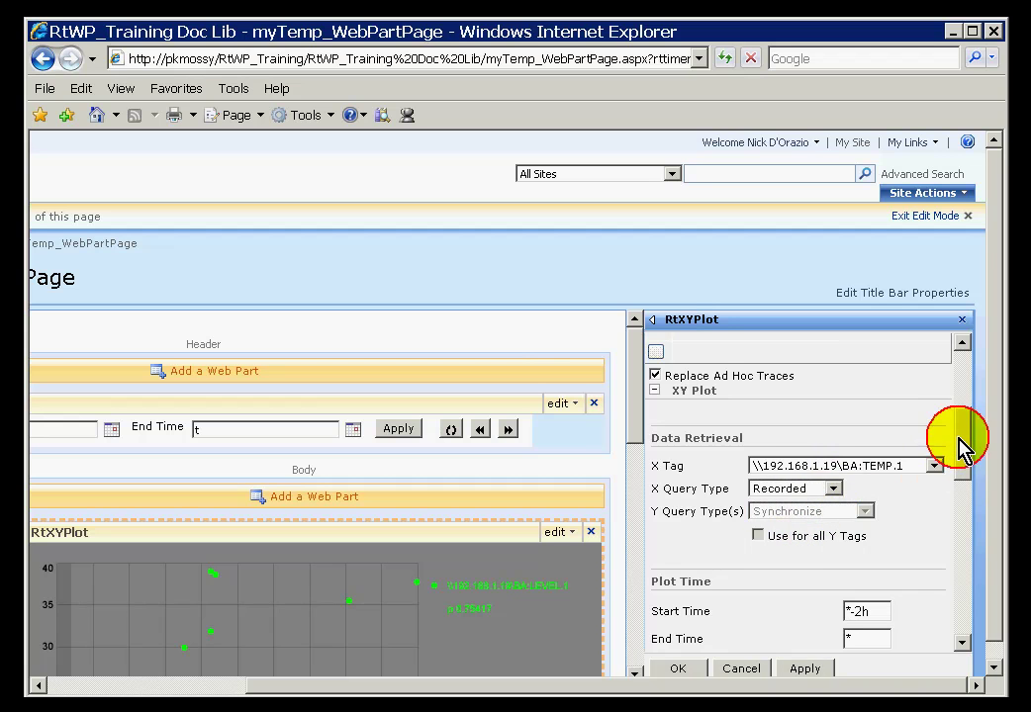
{"action": "left_click_drag", "start_coordinate": [960, 446], "coordinate": [960, 428]}
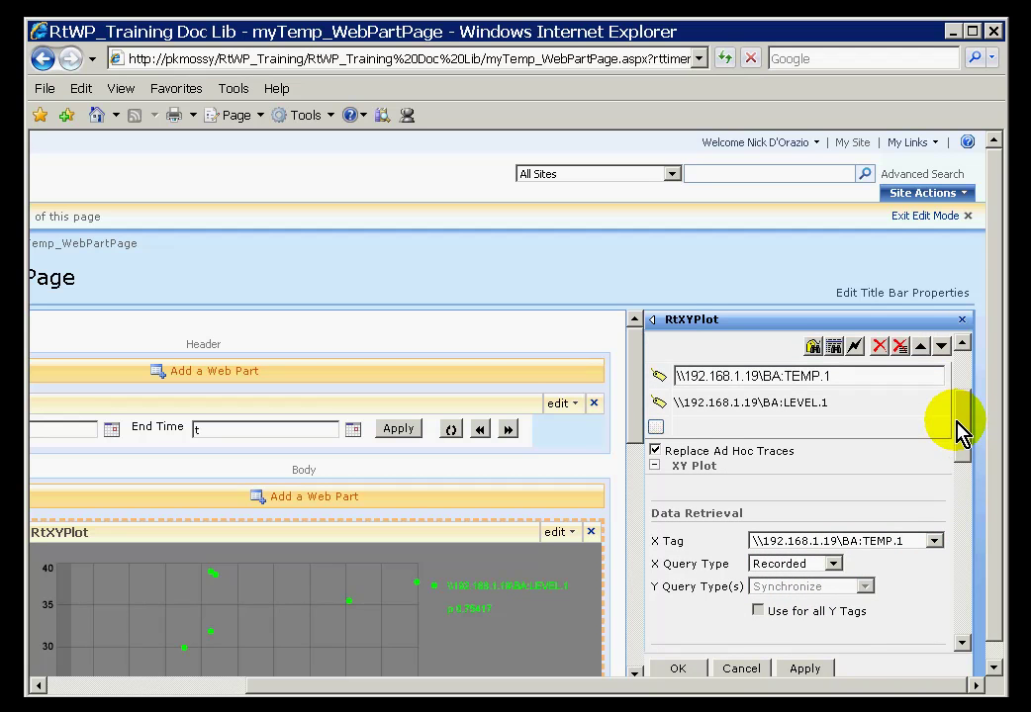
{"action": "left_click", "coordinate": [809, 402]}
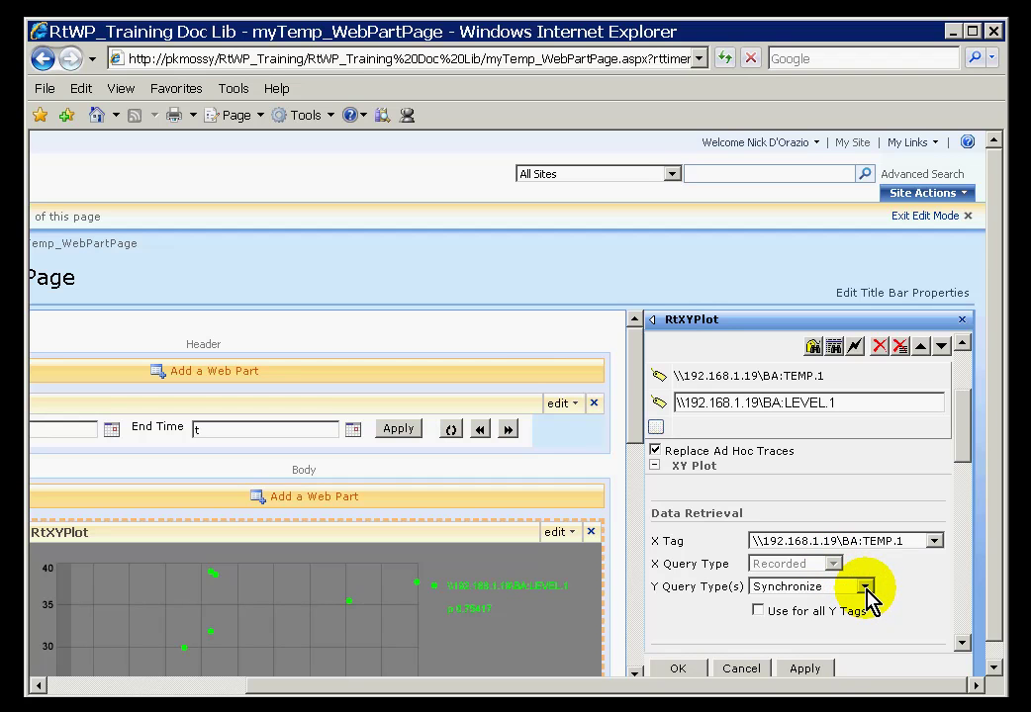
Step: Keep Synchronize as the Y Query Type for BA:LEVEL.1 and confirm the RtXYPlot settings
{"action": "left_click_drag", "start_coordinate": [961, 448], "coordinate": [964, 452]}
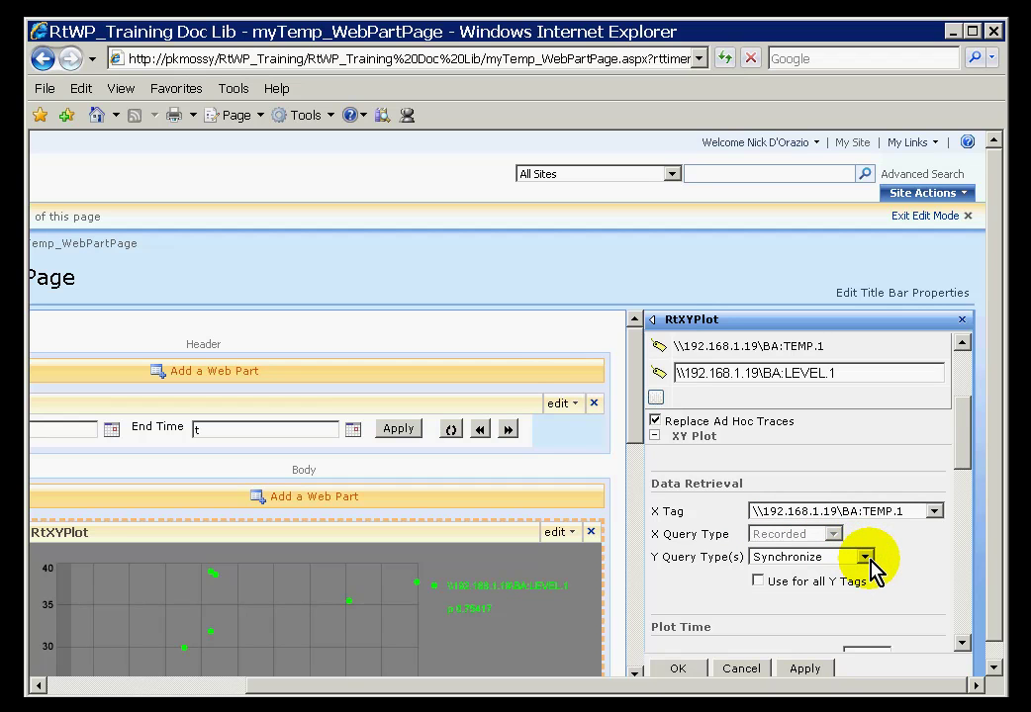
{"action": "left_click", "coordinate": [866, 558]}
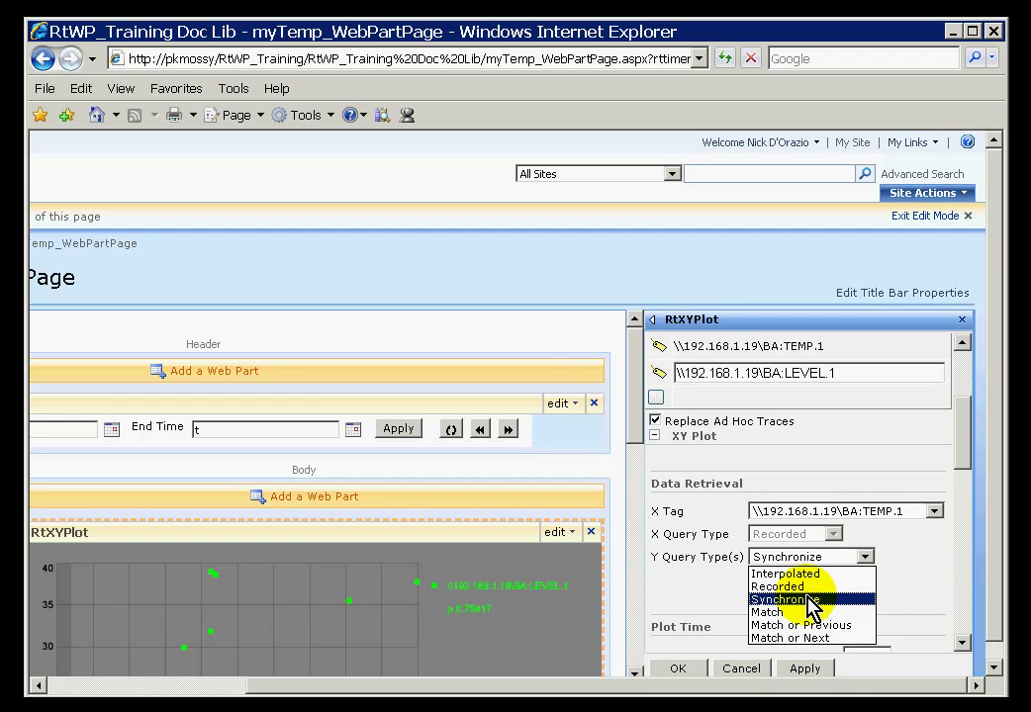
{"action": "left_click", "coordinate": [913, 566]}
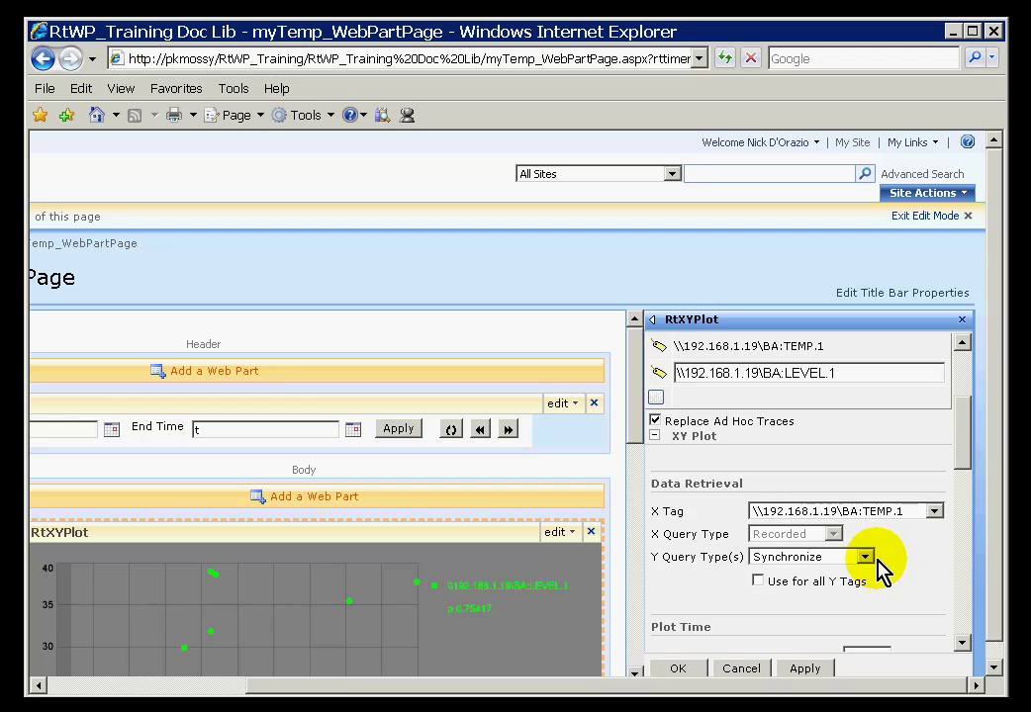
{"action": "left_click", "coordinate": [679, 670]}
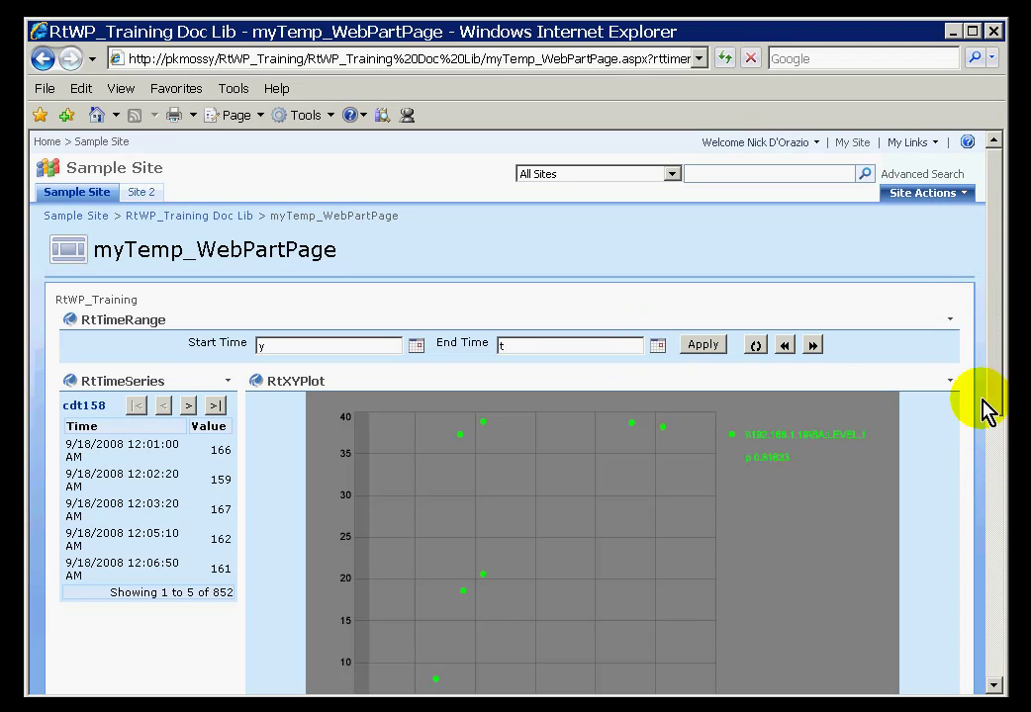
Step: Inspect data point values on the reloaded TEMP.1 vs LEVEL.1 scatter, correlation r 0.81633
{"action": "left_click_drag", "start_coordinate": [988, 388], "coordinate": [986, 453]}
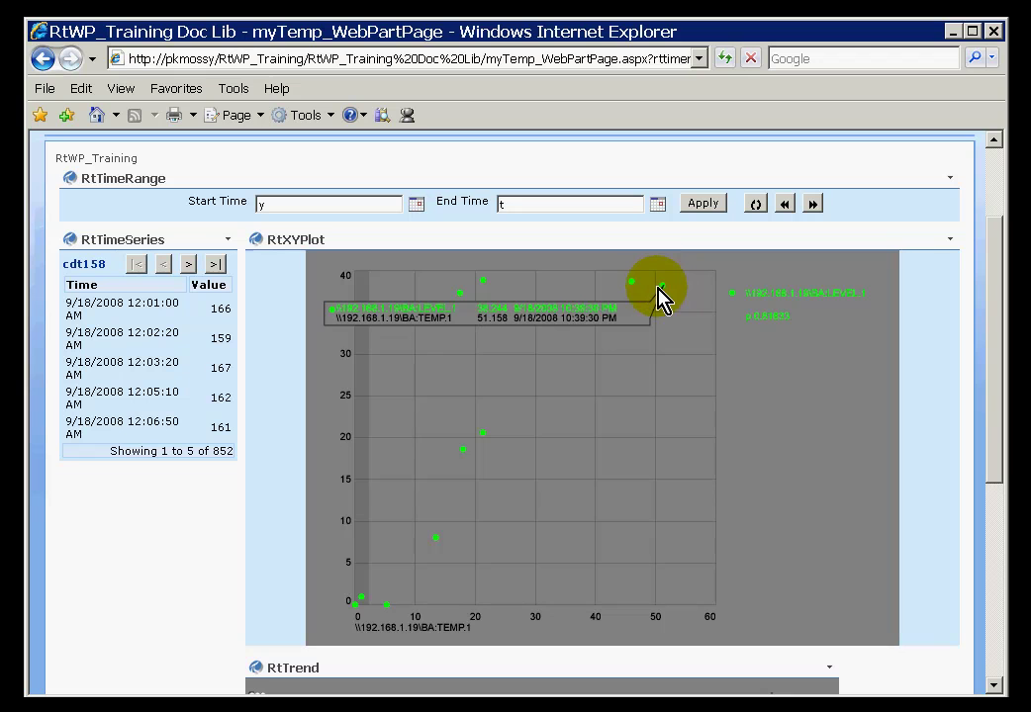
{"action": "mouse_move", "coordinate": [632, 284]}
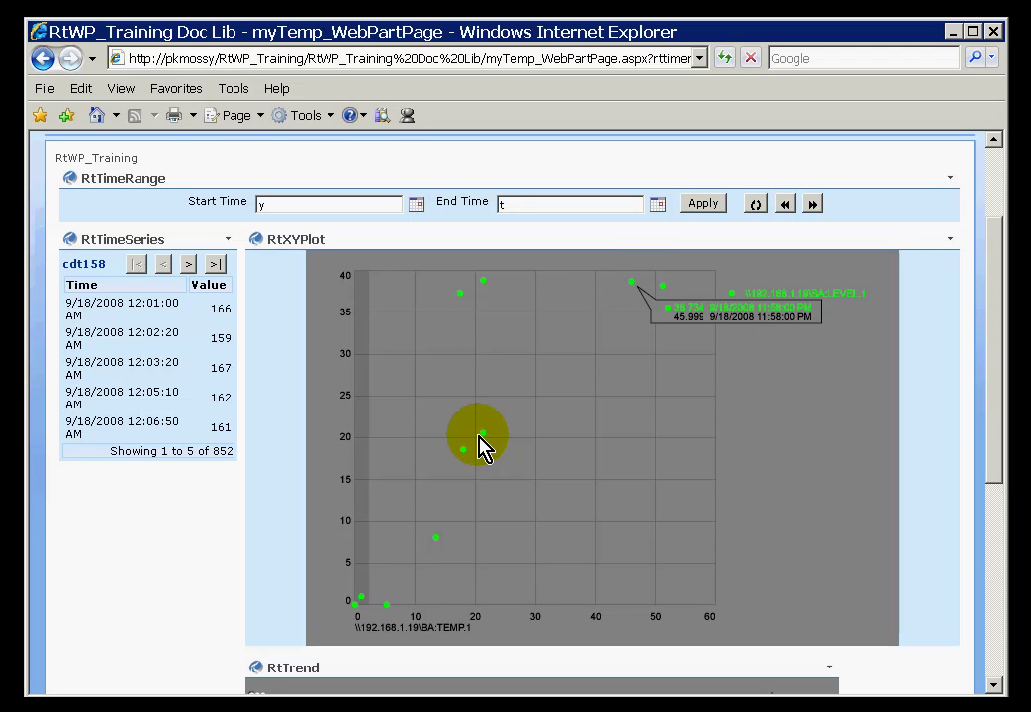
{"action": "mouse_move", "coordinate": [471, 461]}
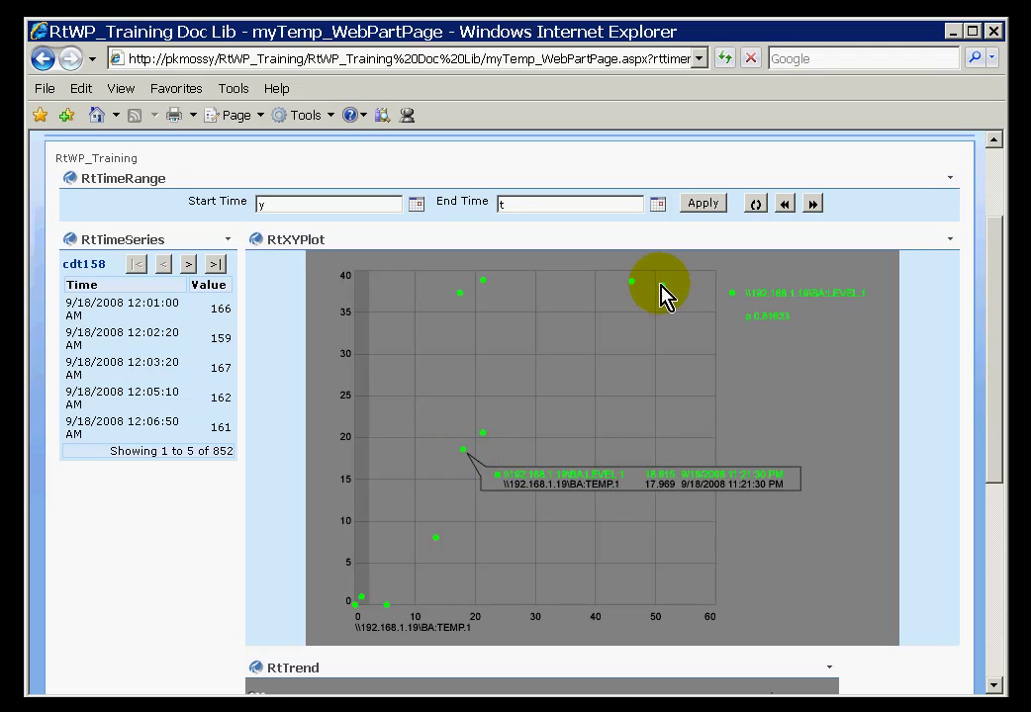
{"action": "mouse_move", "coordinate": [666, 287]}
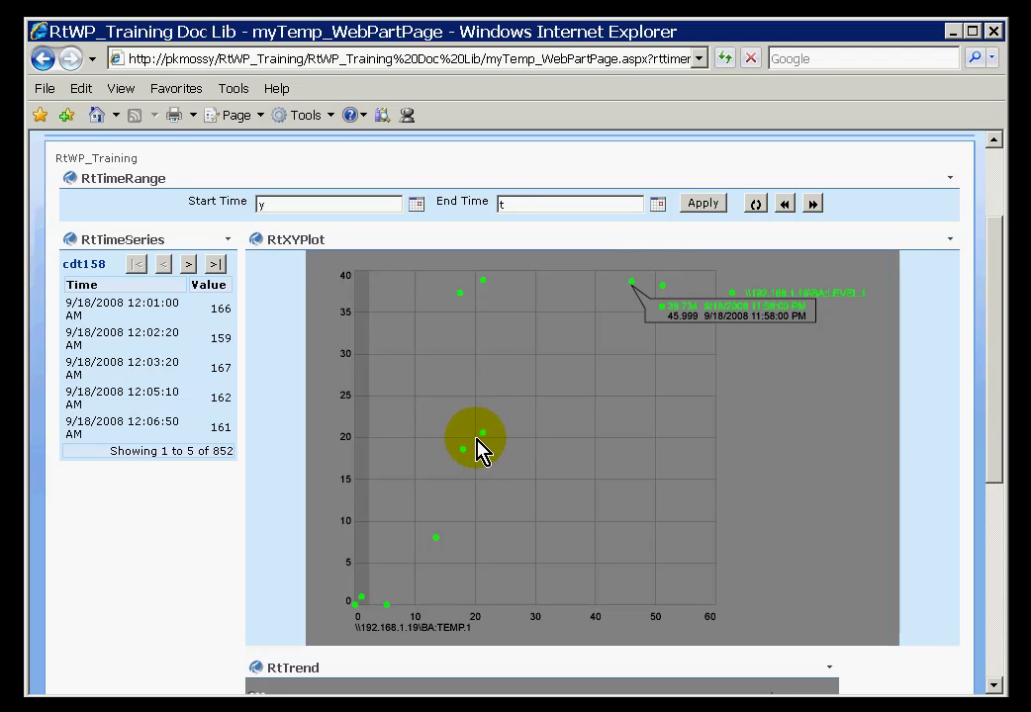
{"action": "mouse_move", "coordinate": [482, 435]}
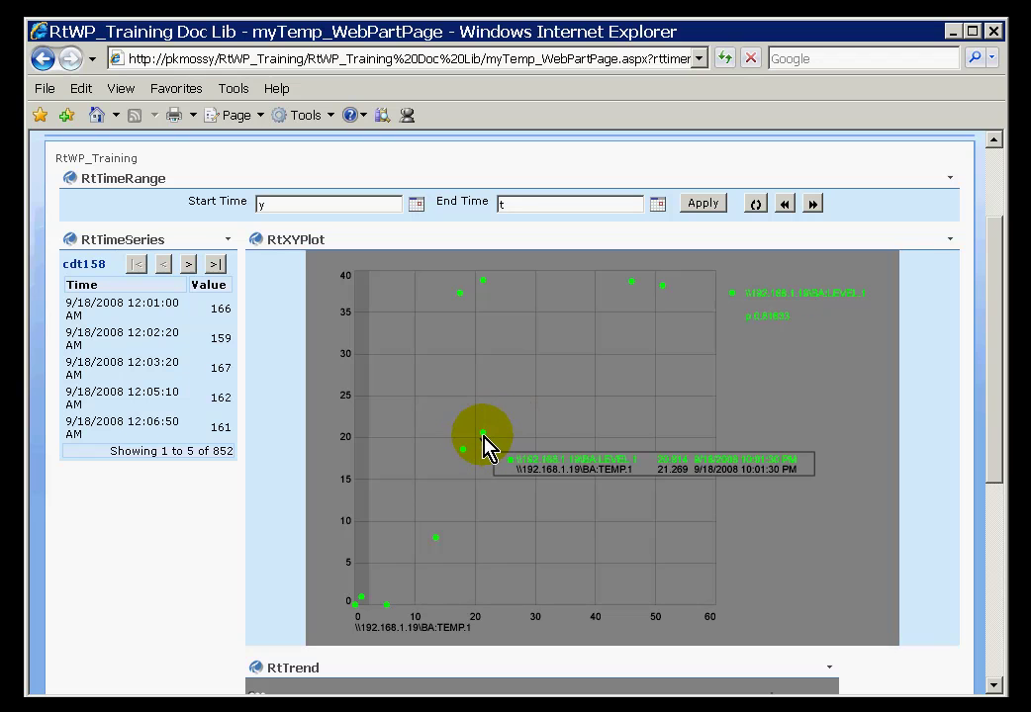